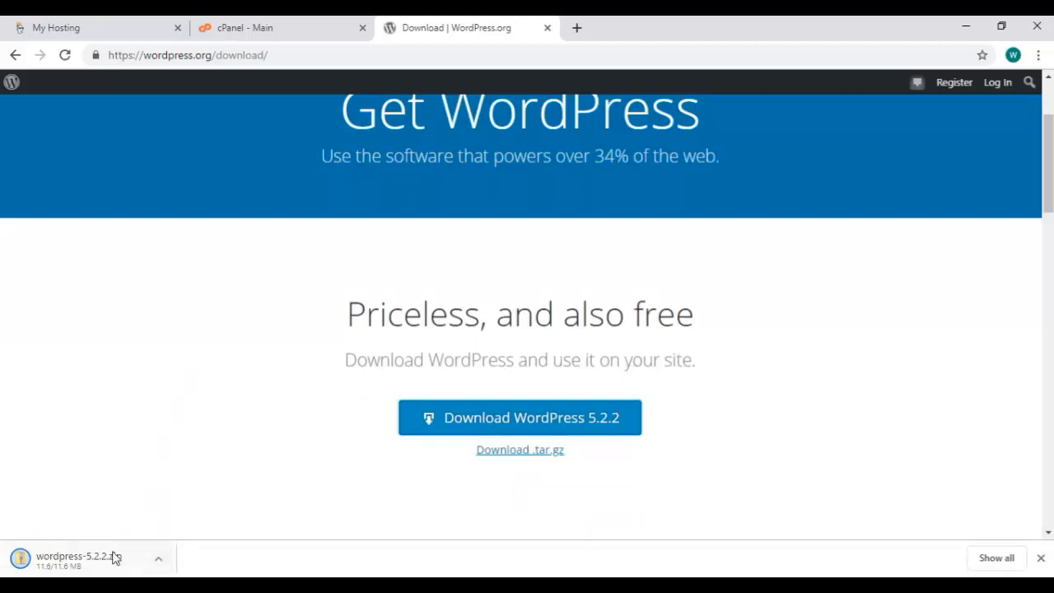
# Return to the cPanel main page once the wordpress-5.2.2.zip download finishes
pyautogui.click(283, 31)
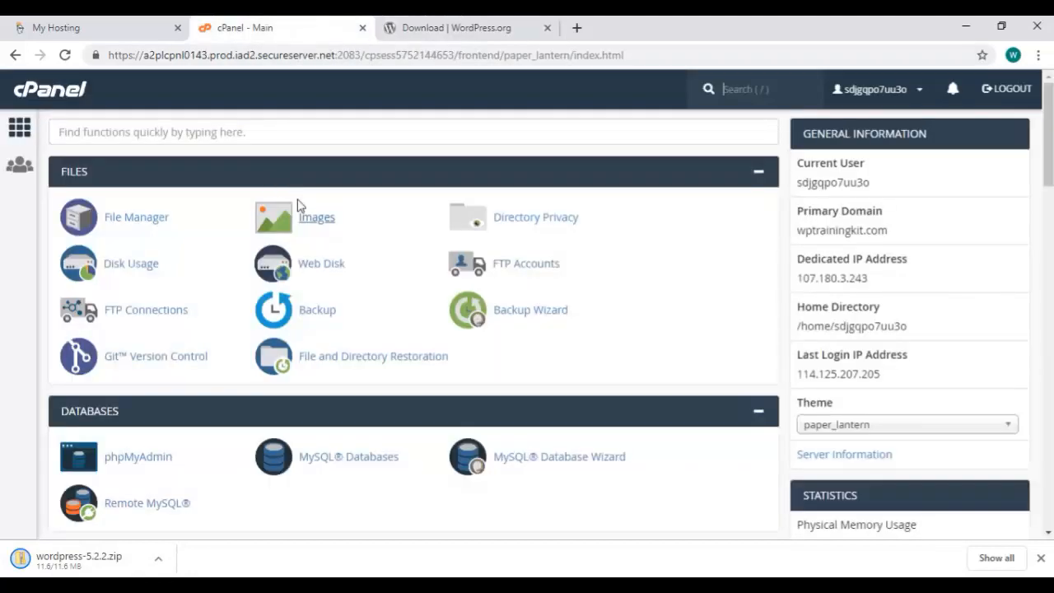
# Bring up File Manager's upload page for the public_html folder
pyautogui.click(158, 221)
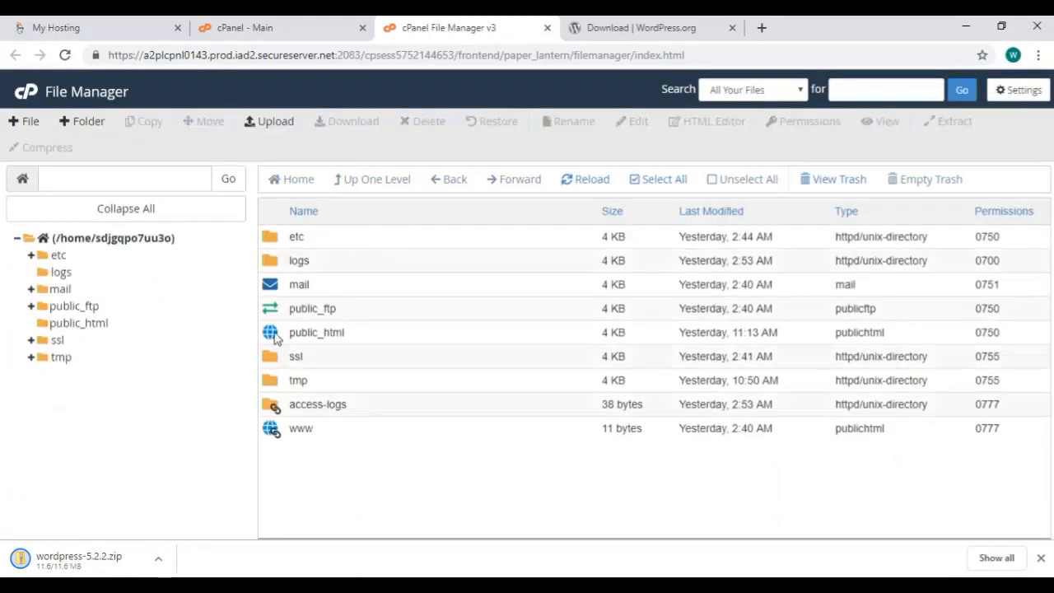
pyautogui.doubleClick(274, 334)
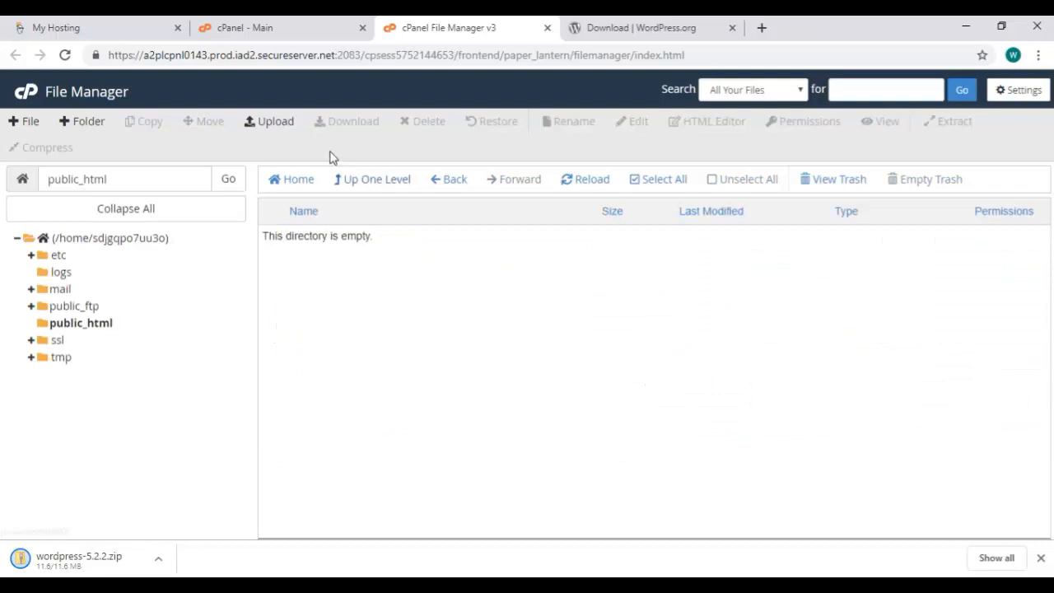
pyautogui.click(271, 123)
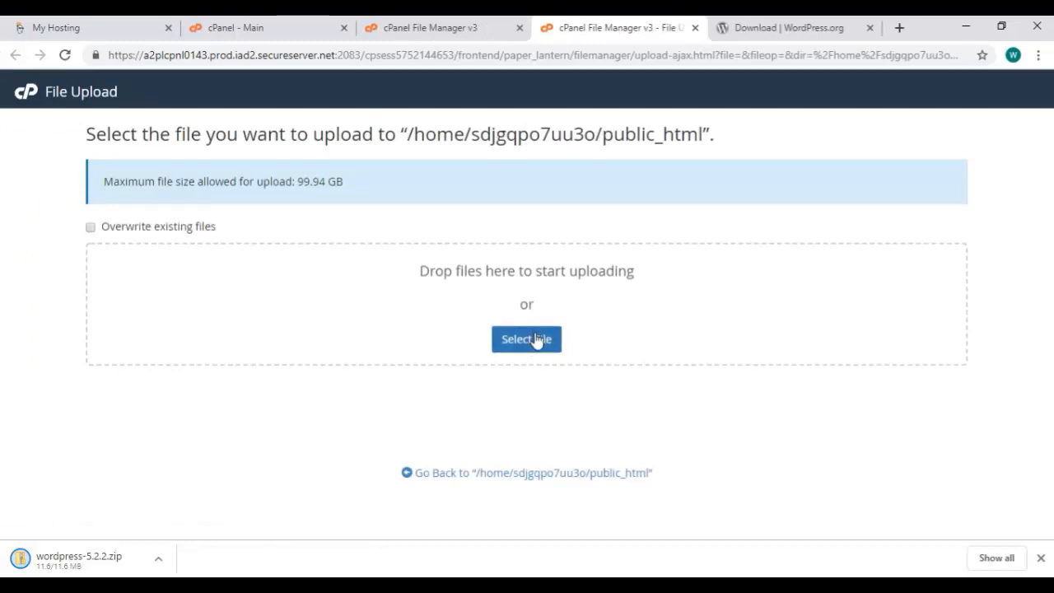
# Upload wordpress-5.2.2.zip from Downloads into public_html, then return to the File Manager listing
pyautogui.click(534, 336)
pyautogui.doubleClick(586, 429)
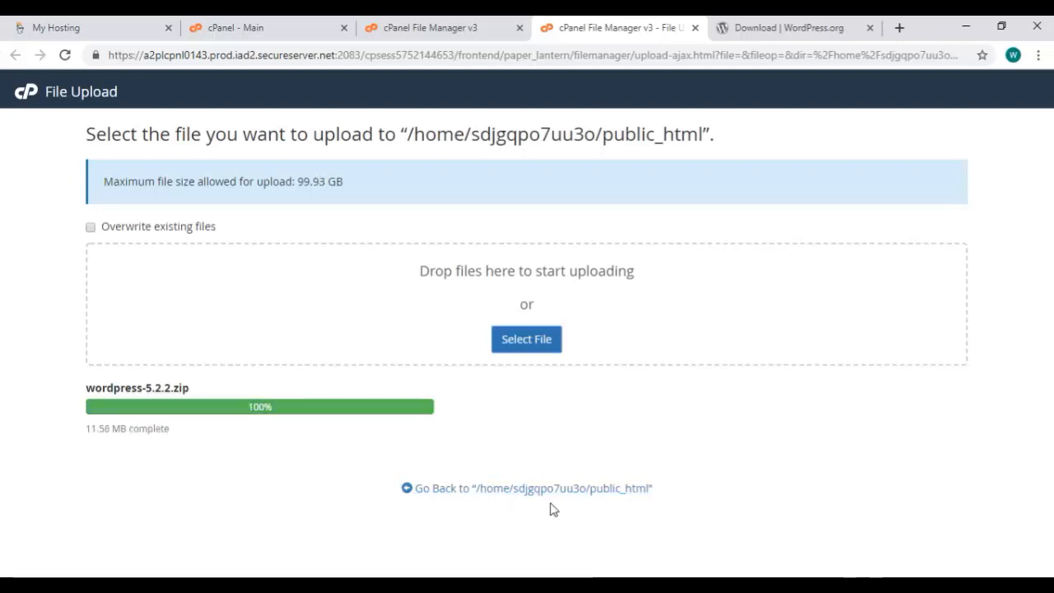
pyautogui.hotkey('ctrl', 'w')
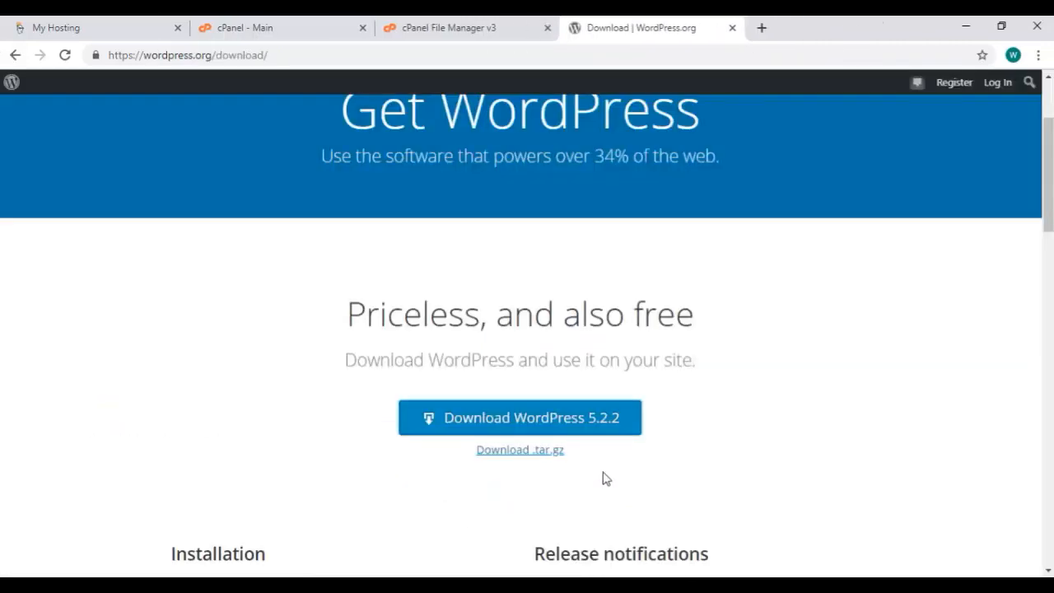
pyautogui.click(474, 27)
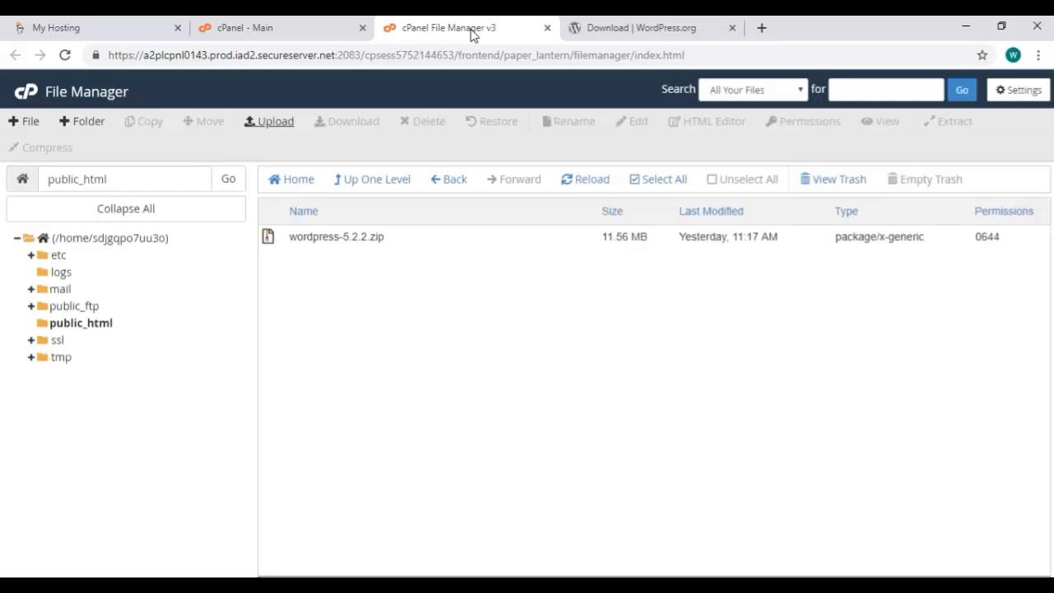
# Extract wordpress-5.2.2.zip into public_html
pyautogui.click(367, 237)
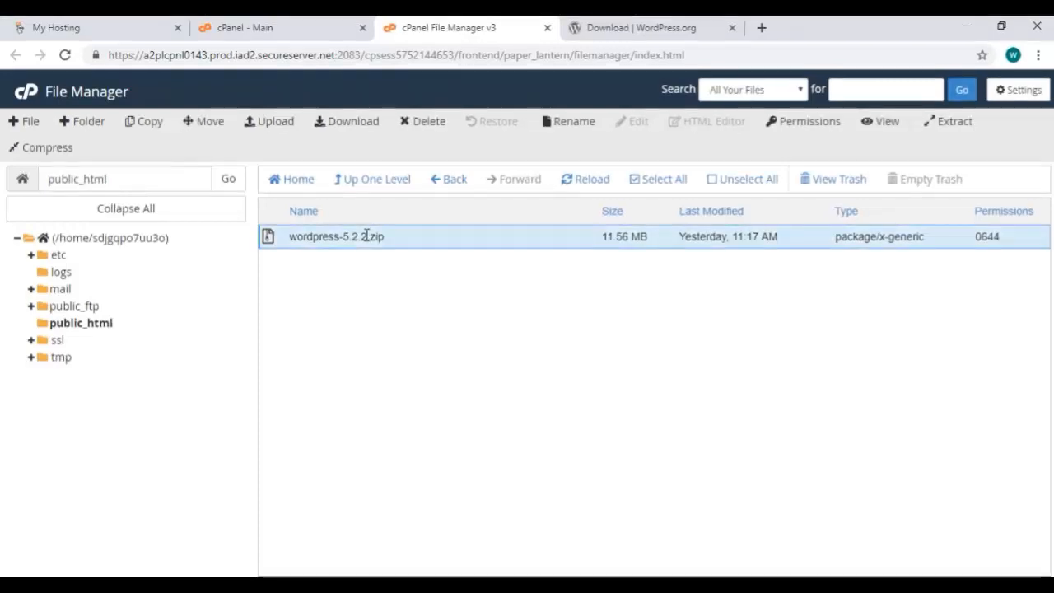
pyautogui.click(951, 121)
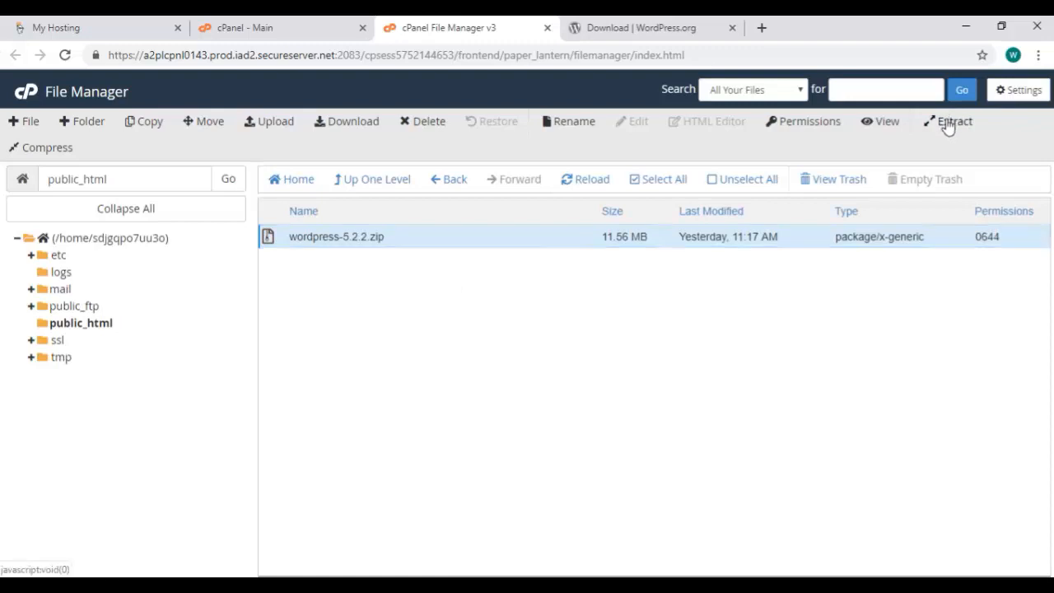
pyautogui.click(640, 401)
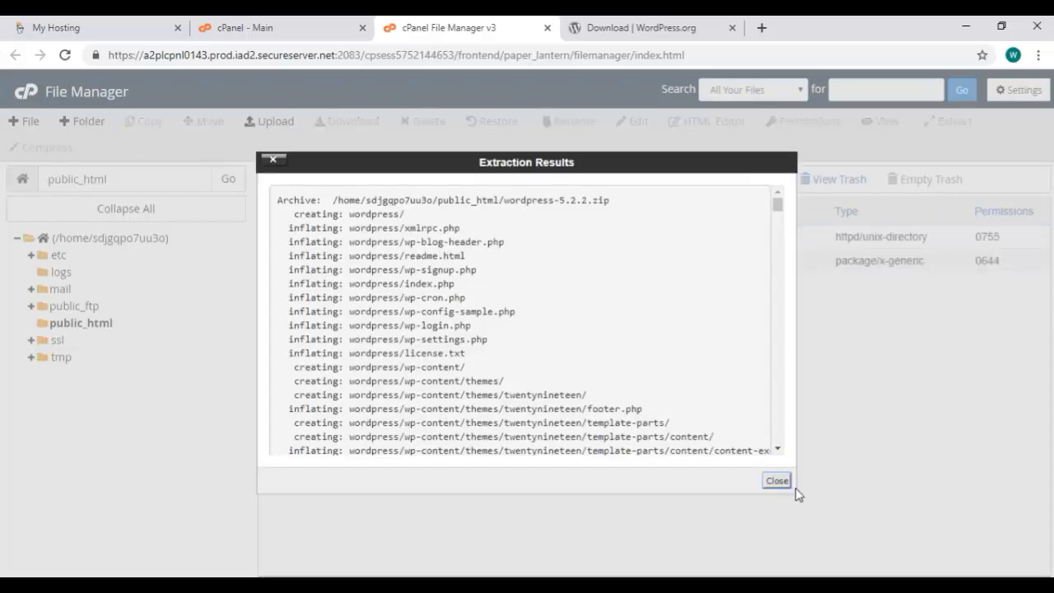
pyautogui.click(787, 485)
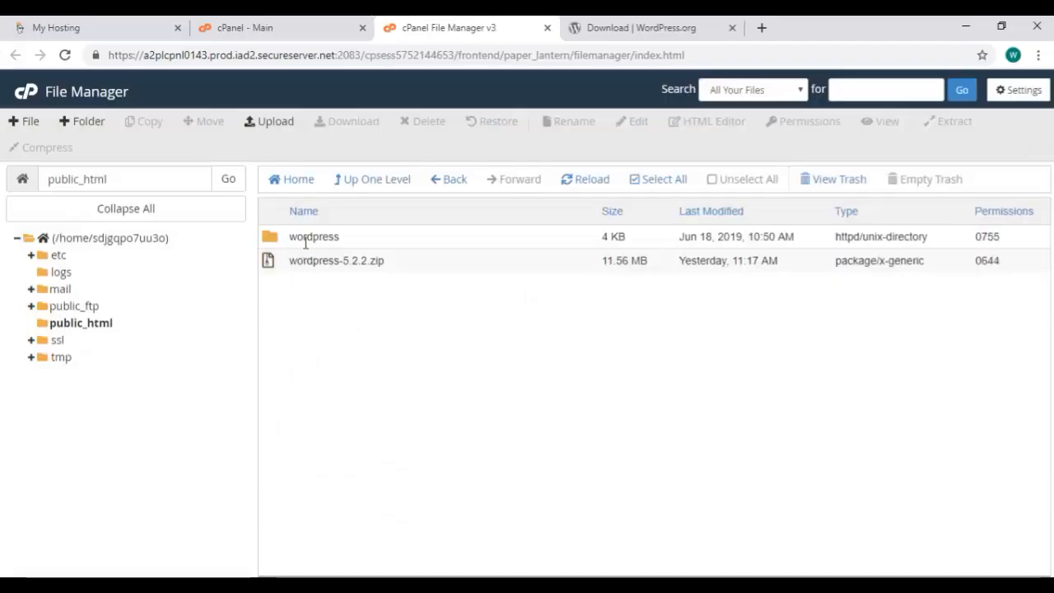
# Move every file from wp-admin to xmlrpc.php out of the wordpress subfolder into /public_html/
pyautogui.click(279, 245)
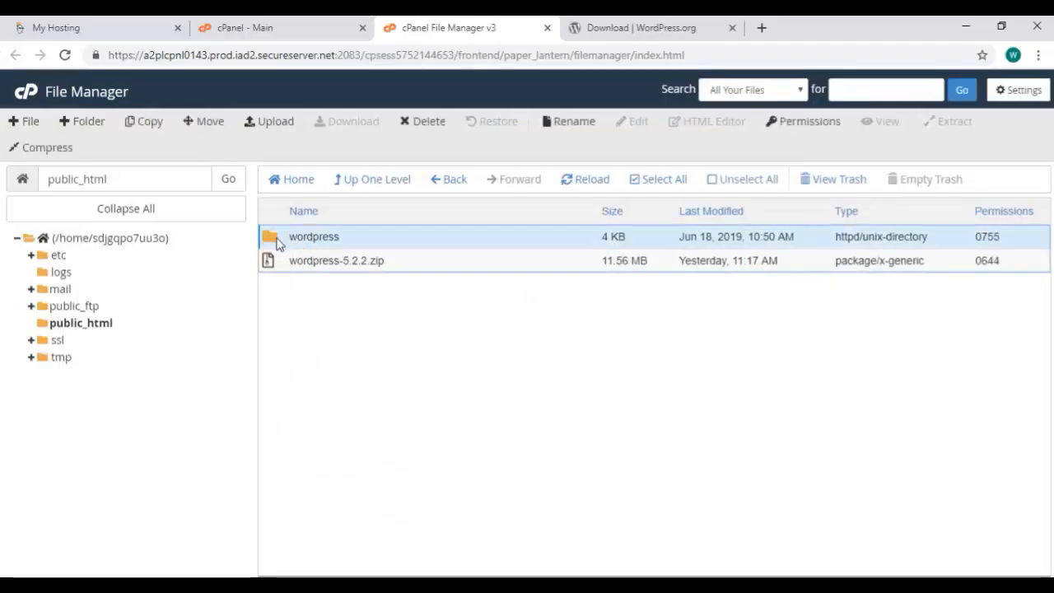
pyautogui.doubleClick(279, 241)
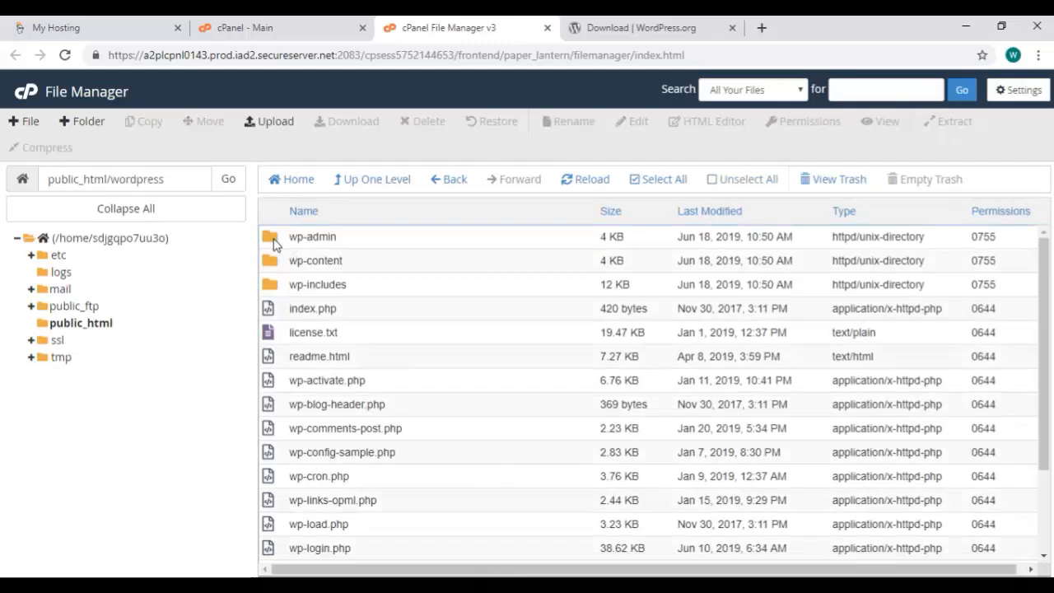
pyautogui.click(274, 239)
pyautogui.scroll(-3, 317, 284)
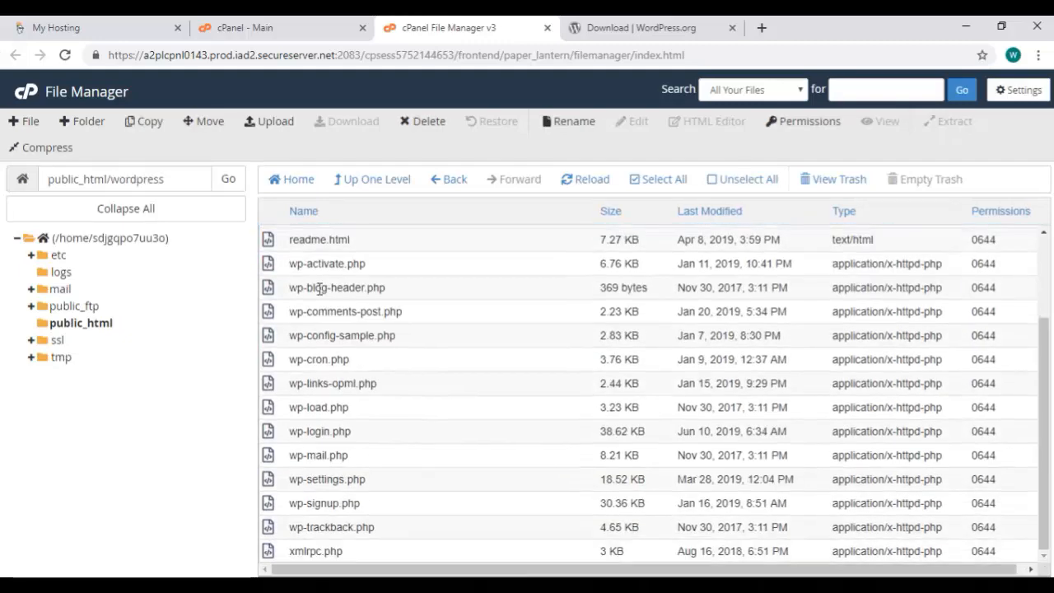
pyautogui.keyDown('shift'); pyautogui.click(273, 553); pyautogui.keyUp('shift')
pyautogui.scroll(3, 321, 267)
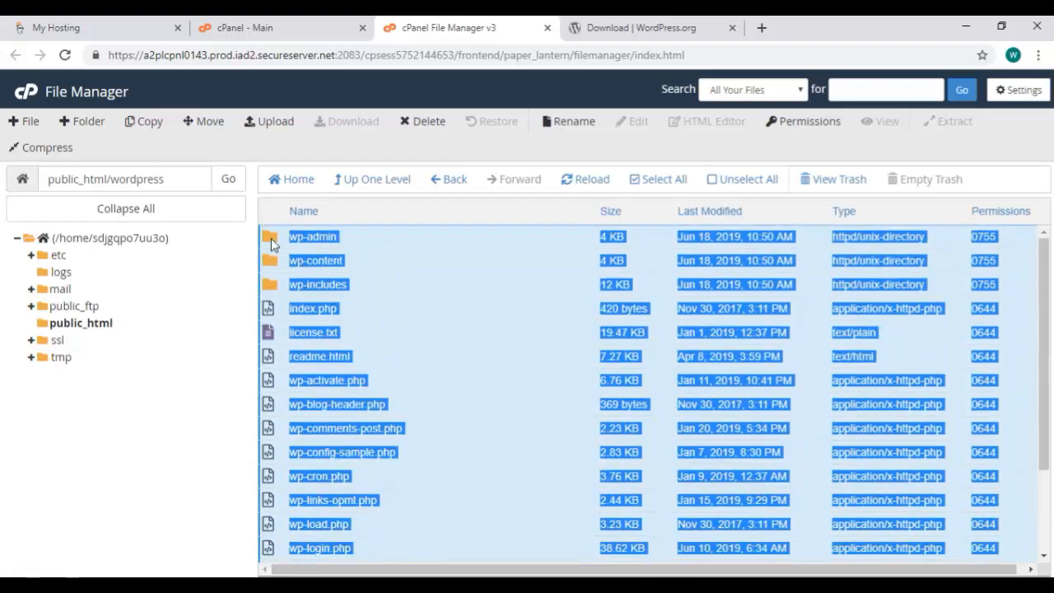
pyautogui.rightClick(271, 238)
pyautogui.click(308, 251)
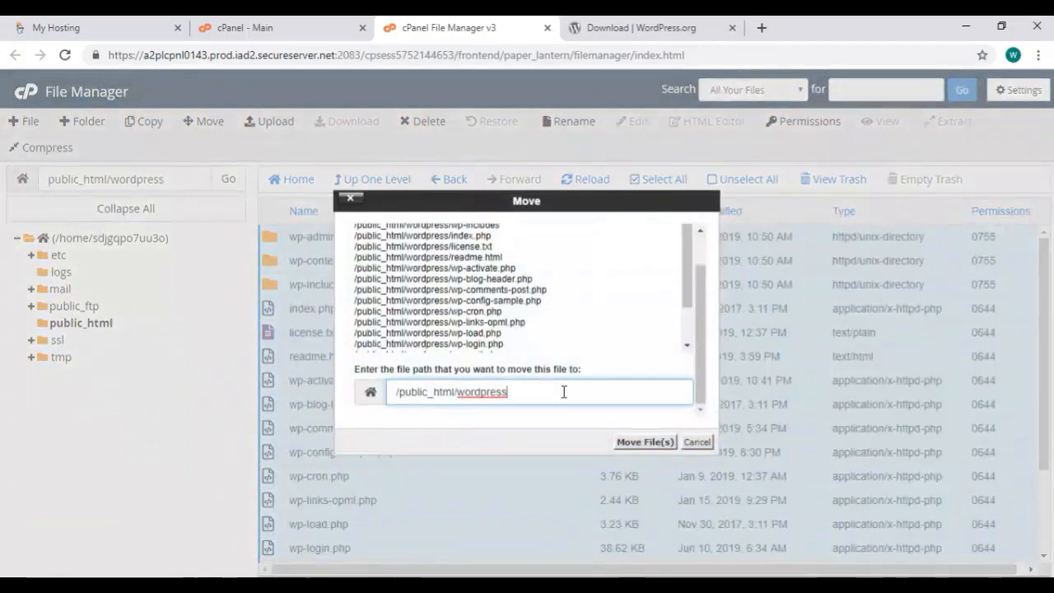
pyautogui.moveTo(458, 392); pyautogui.dragTo(526, 393)
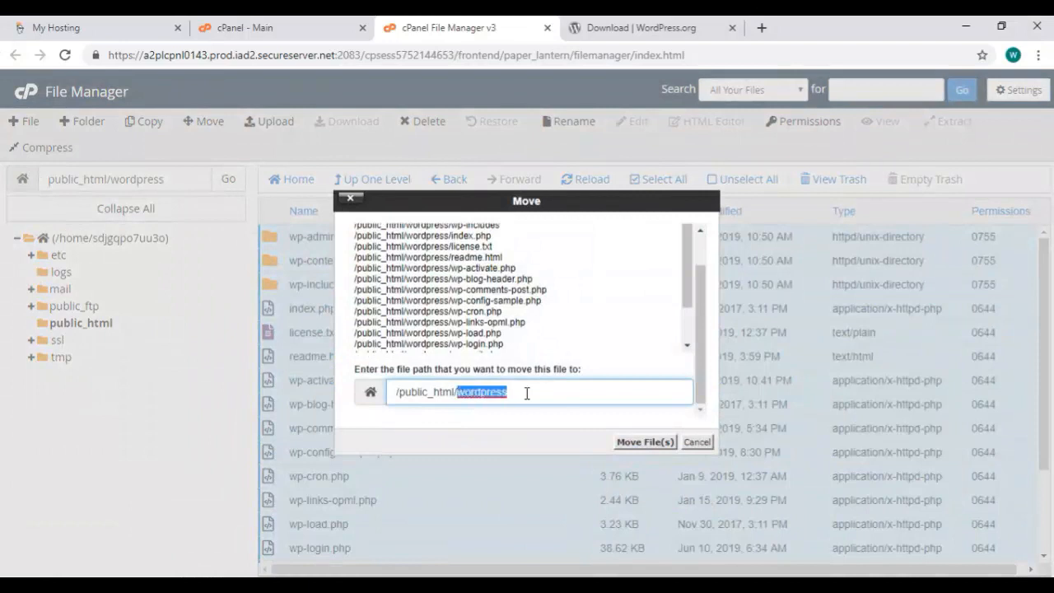
pyautogui.click(534, 393)
pyautogui.press('BackSpace')
pyautogui.press('BackSpace')
pyautogui.press('BackSpace')
pyautogui.press('BackSpace')
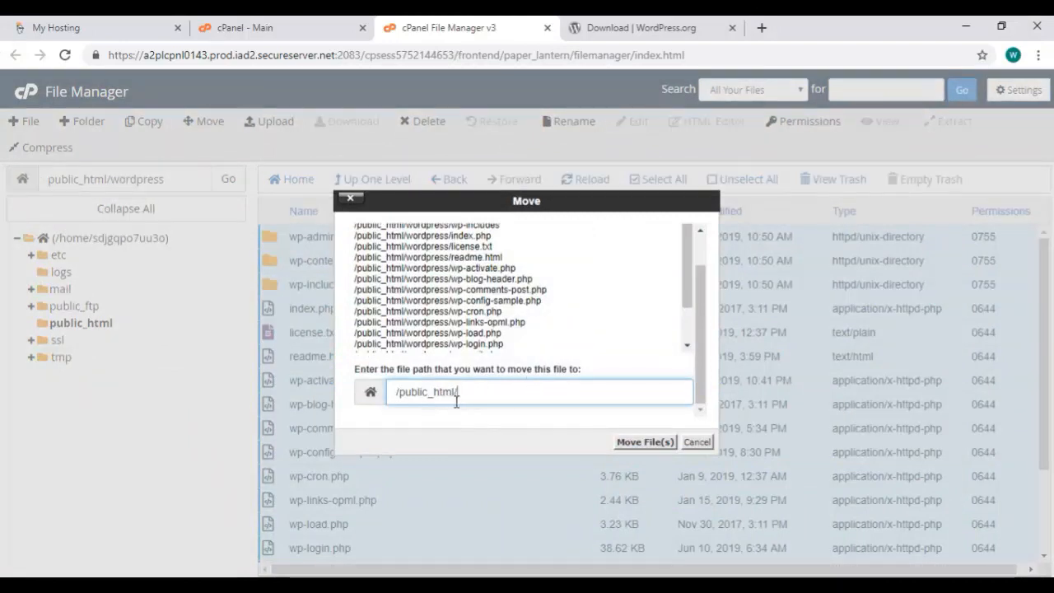
pyautogui.click(644, 442)
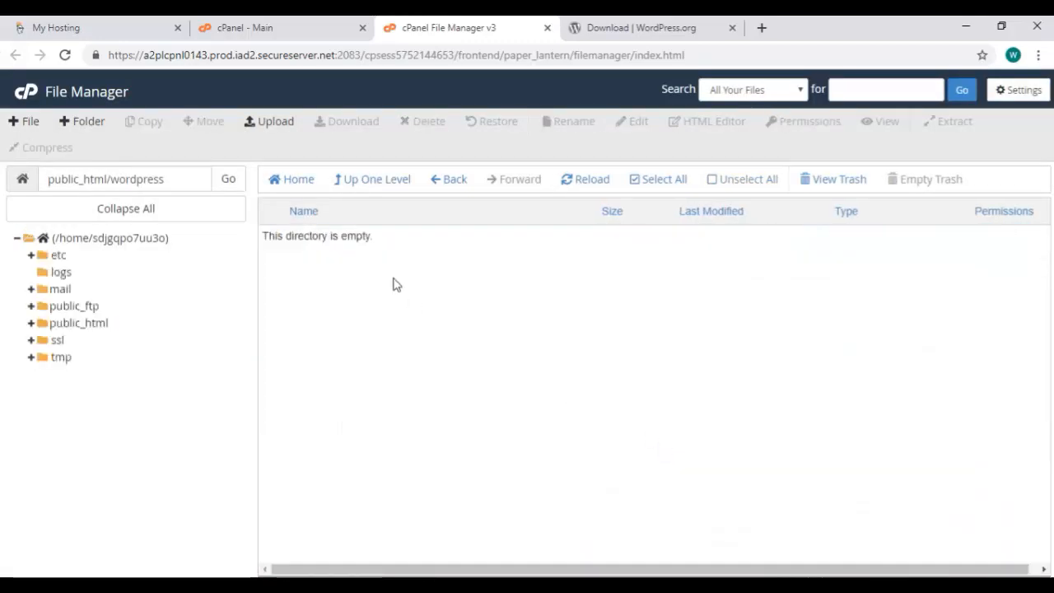
# Go back up to public_html and send wordpress-5.2.2.zip to the trash
pyautogui.click(387, 182)
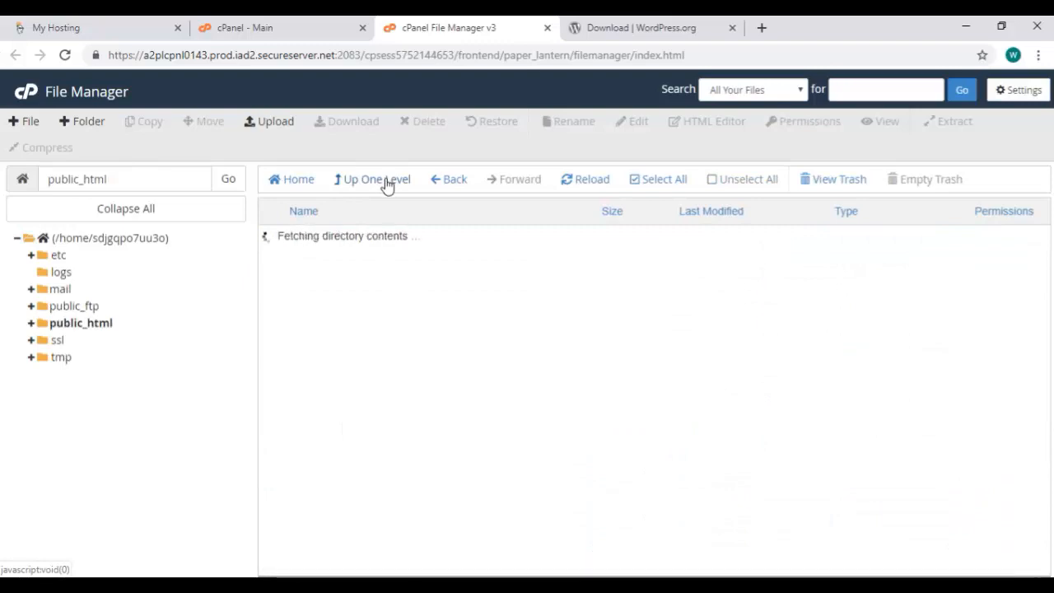
pyautogui.scroll(-3, 354, 412)
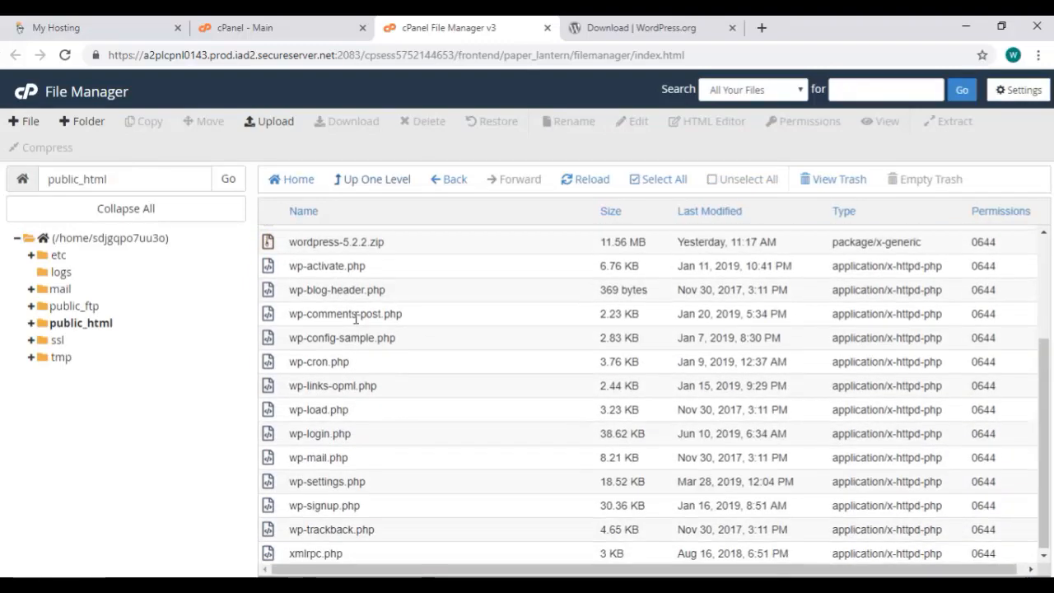
pyautogui.scroll(3, 356, 317)
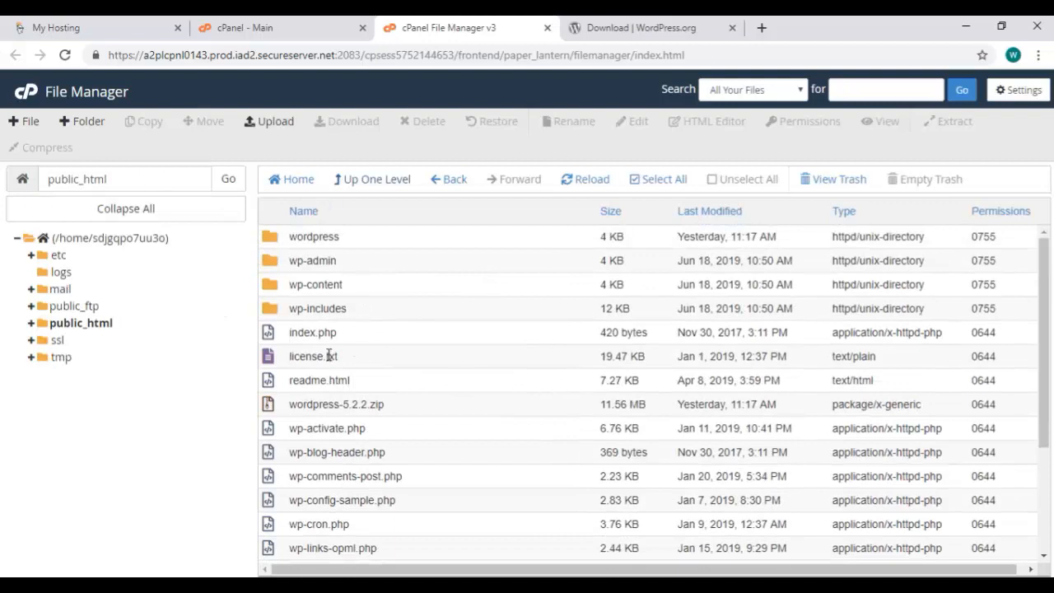
pyautogui.scroll(-1, 334, 356)
pyautogui.click(302, 332)
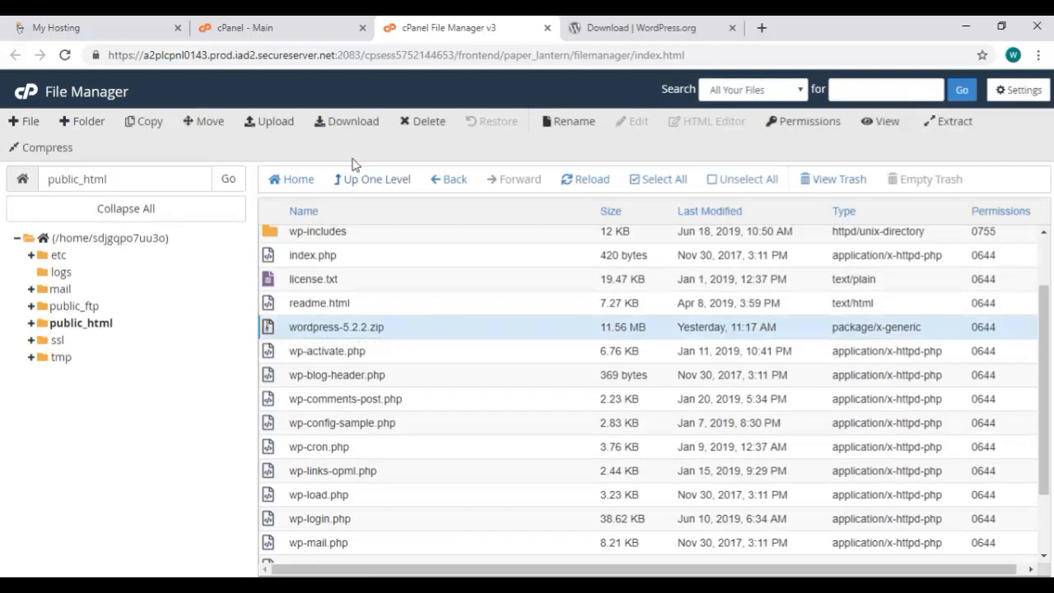
pyautogui.click(428, 124)
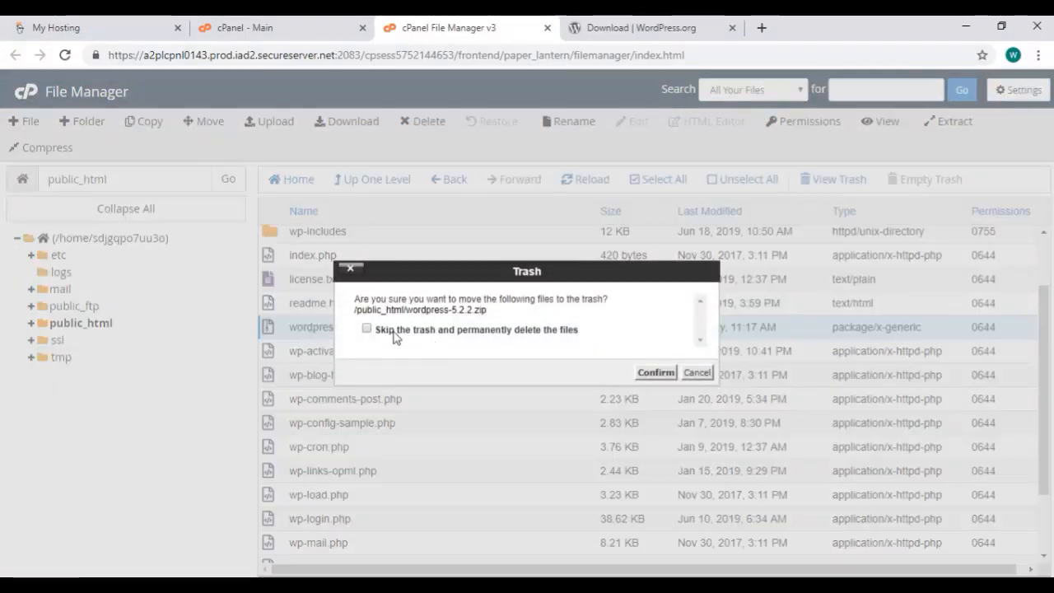
pyautogui.click(656, 372)
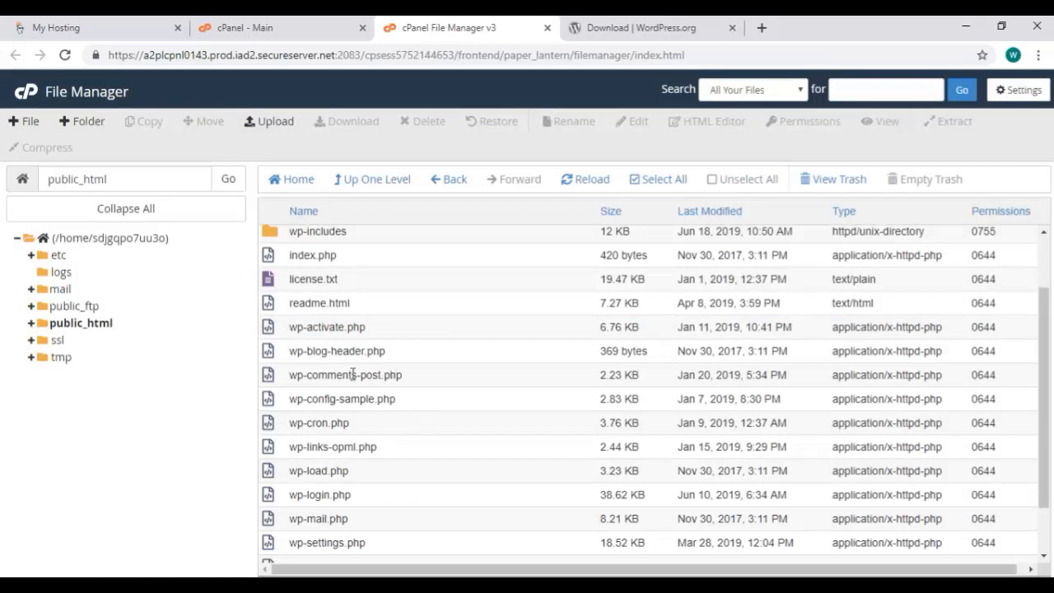
# Rename wp-config-sample.php to wp-config.php
pyautogui.rightClick(342, 403)
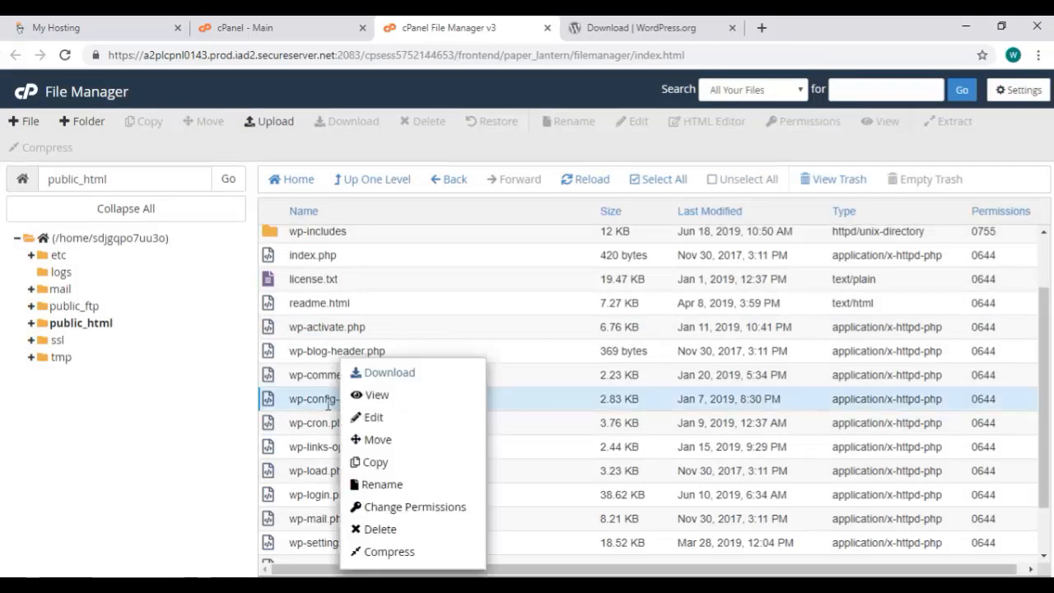
pyautogui.click(381, 484)
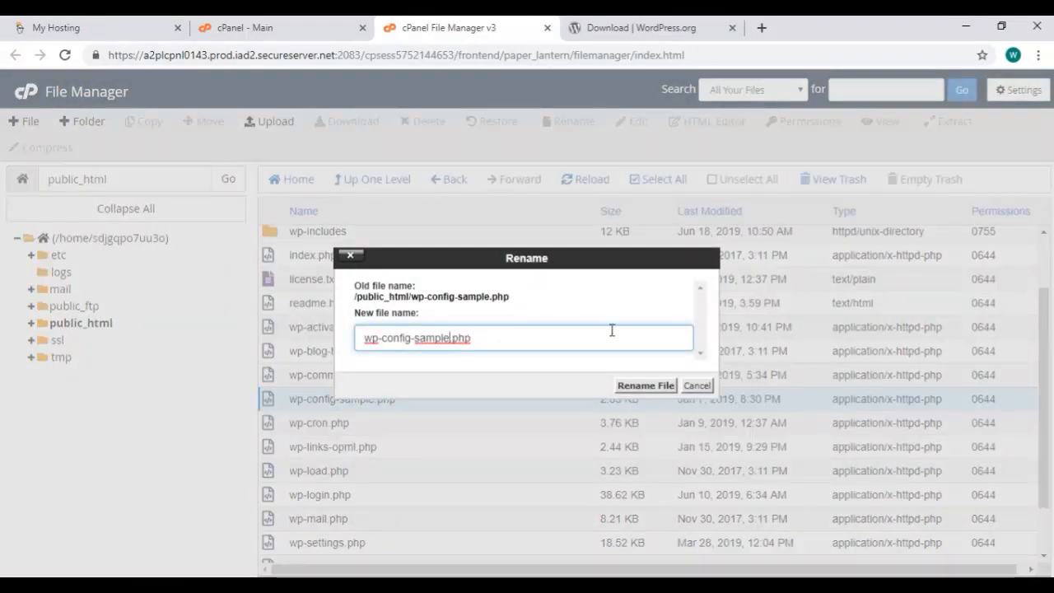
pyautogui.press('Left')
pyautogui.press('Left')
pyautogui.press('Left')
pyautogui.press('Left')
pyautogui.press('BackSpace')
pyautogui.press('BackSpace')
pyautogui.press('BackSpace')
pyautogui.press('BackSpace')
pyautogui.press('BackSpace')
pyautogui.press('BackSpace')
pyautogui.press('BackSpace')
pyautogui.click(621, 387)
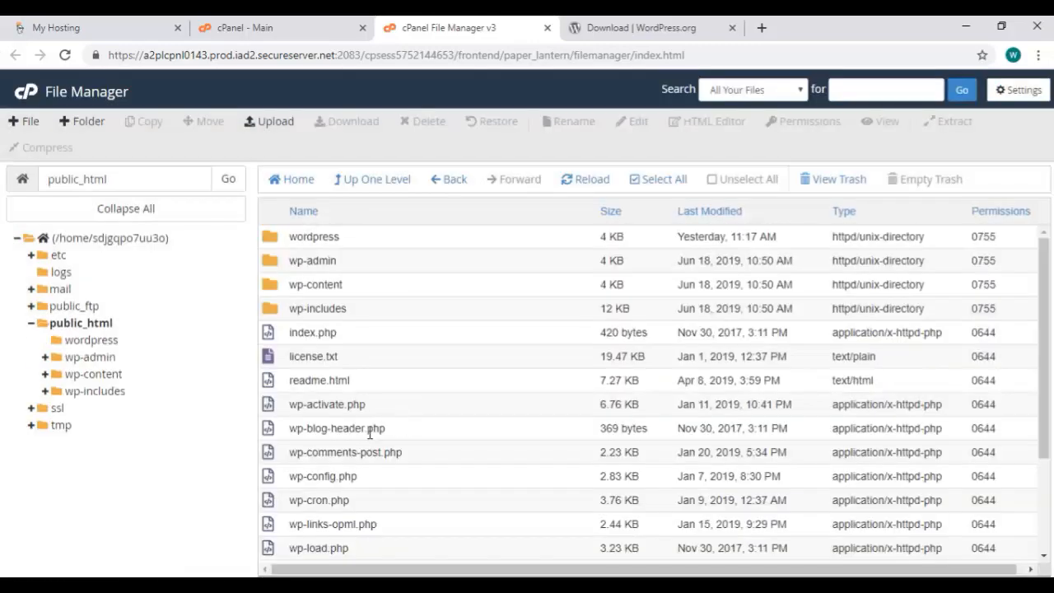
# Load wp-config.php in the code editor, then return to the cPanel main page
pyautogui.scroll(-3, 366, 432)
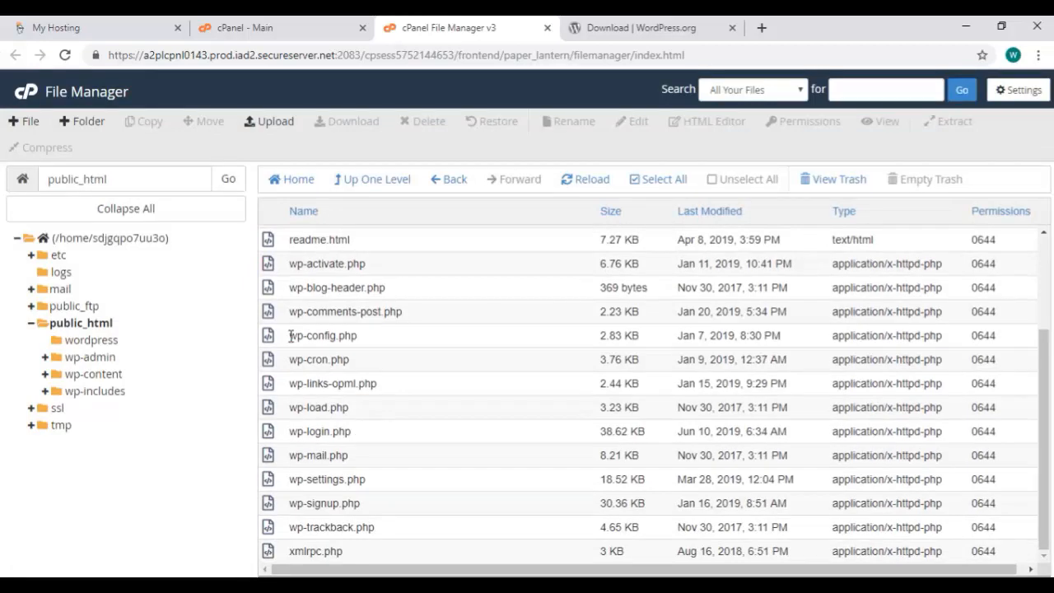
pyautogui.click(277, 340)
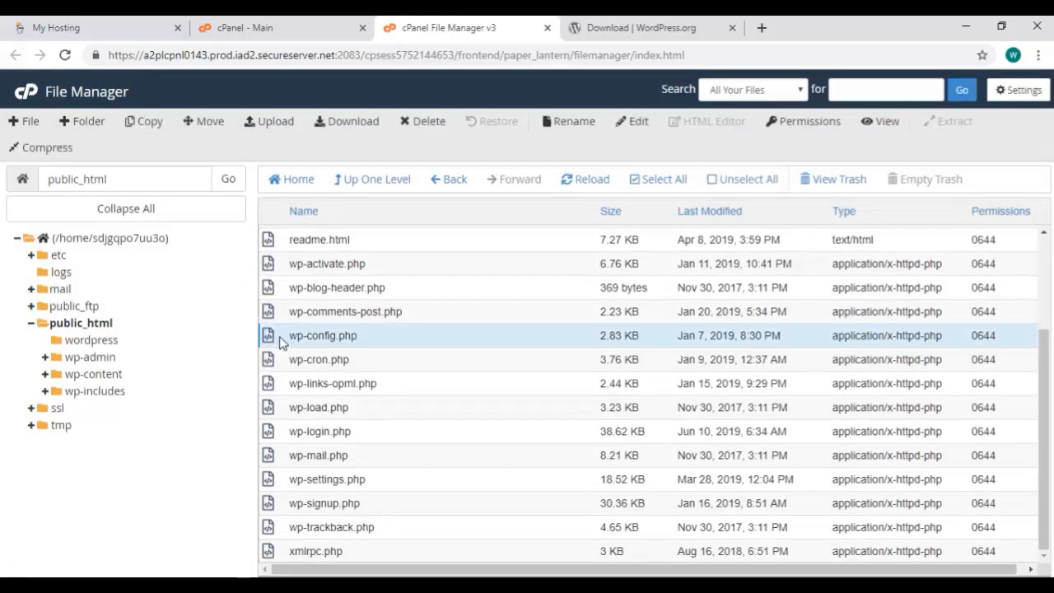
pyautogui.click(640, 123)
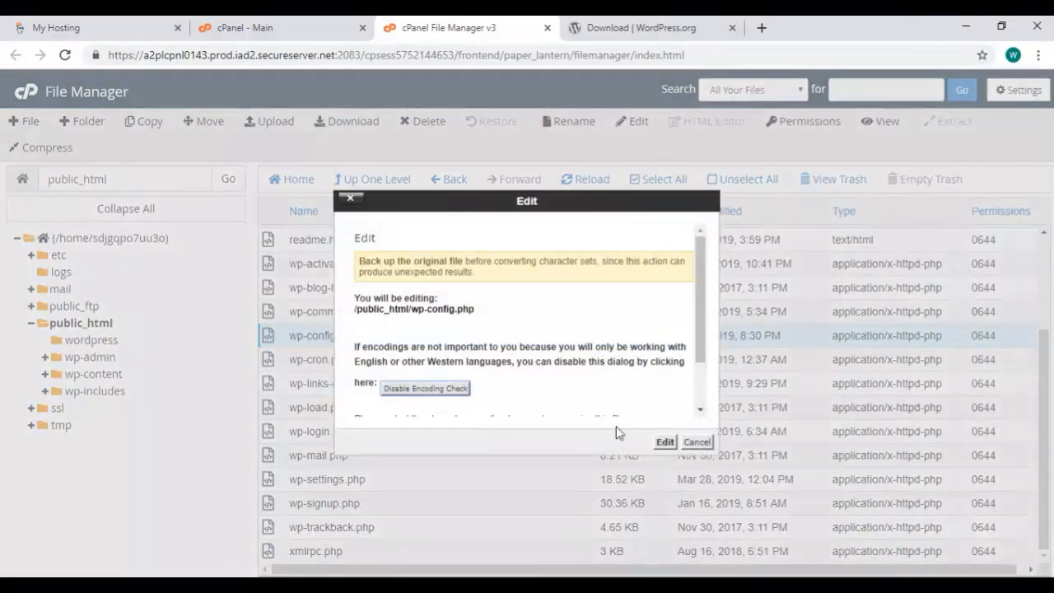
pyautogui.click(663, 442)
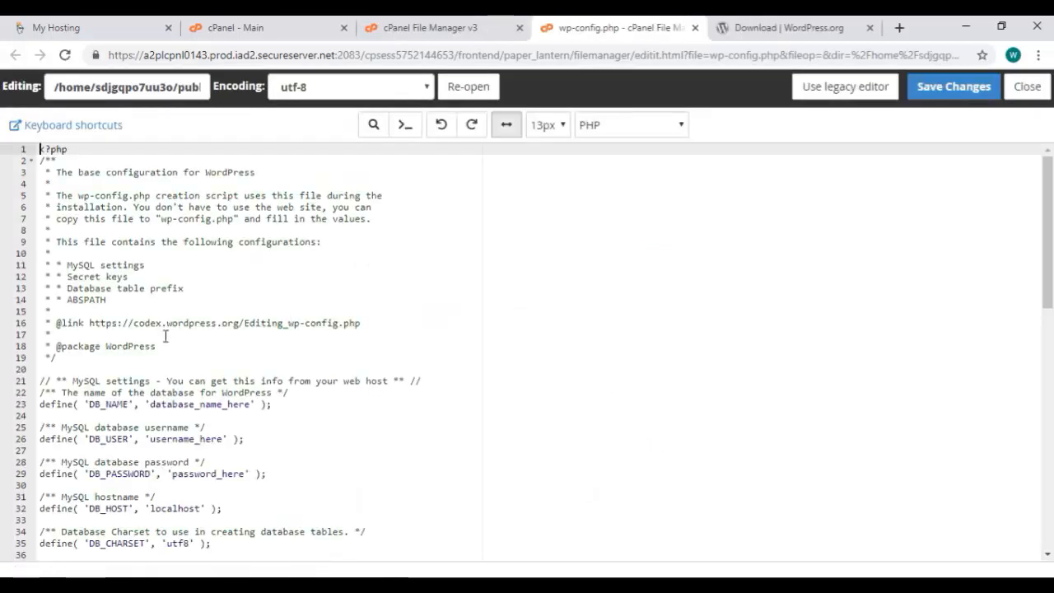
pyautogui.scroll(-1, 172, 364)
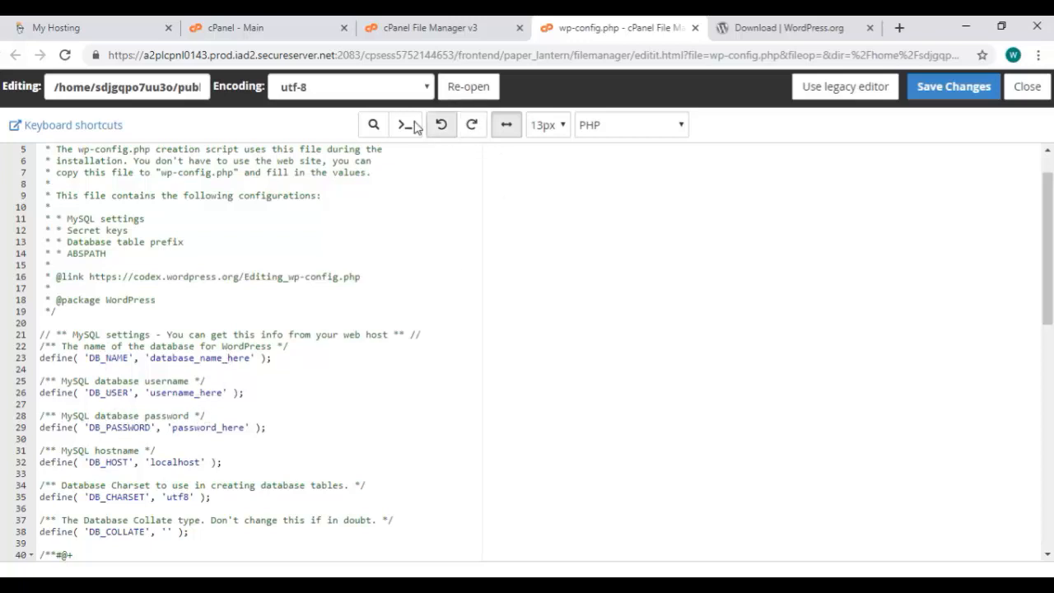
pyautogui.click(292, 32)
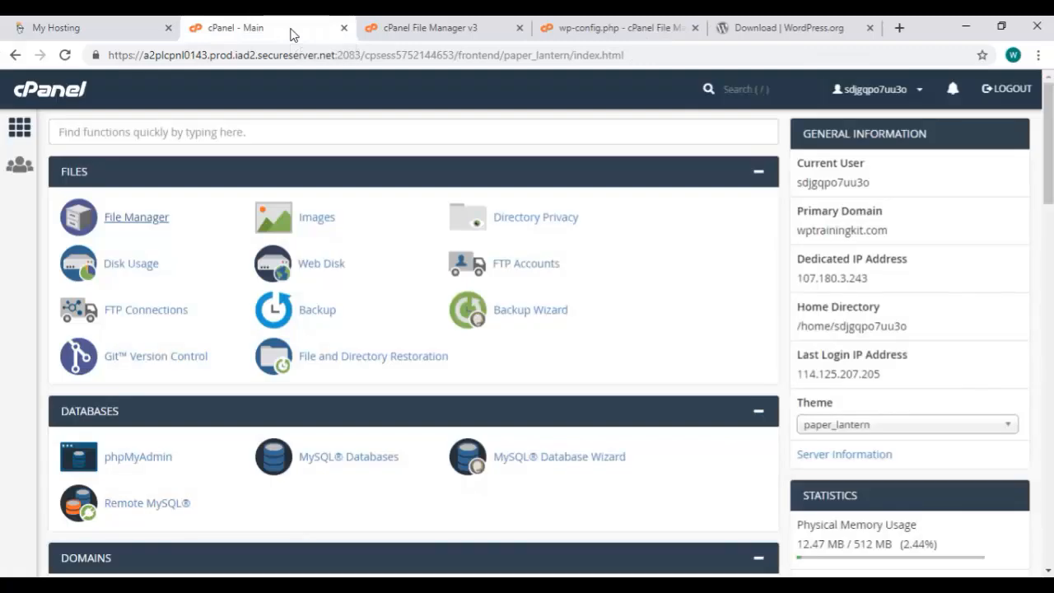
# Create a MySQL database named wptrainingkit with the MySQL Database Wizard
pyautogui.click(592, 463)
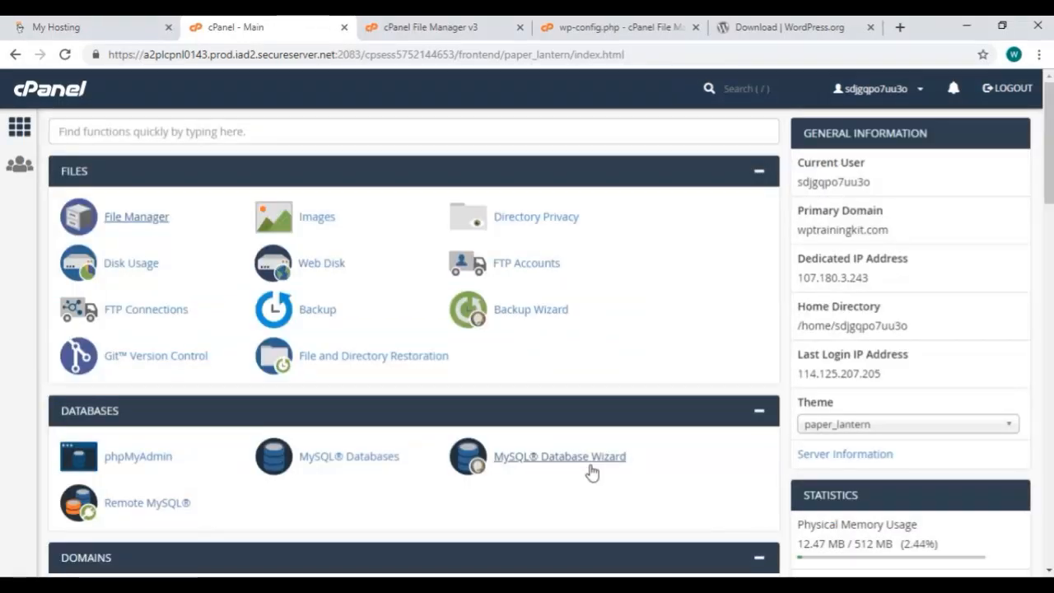
pyautogui.click(591, 472)
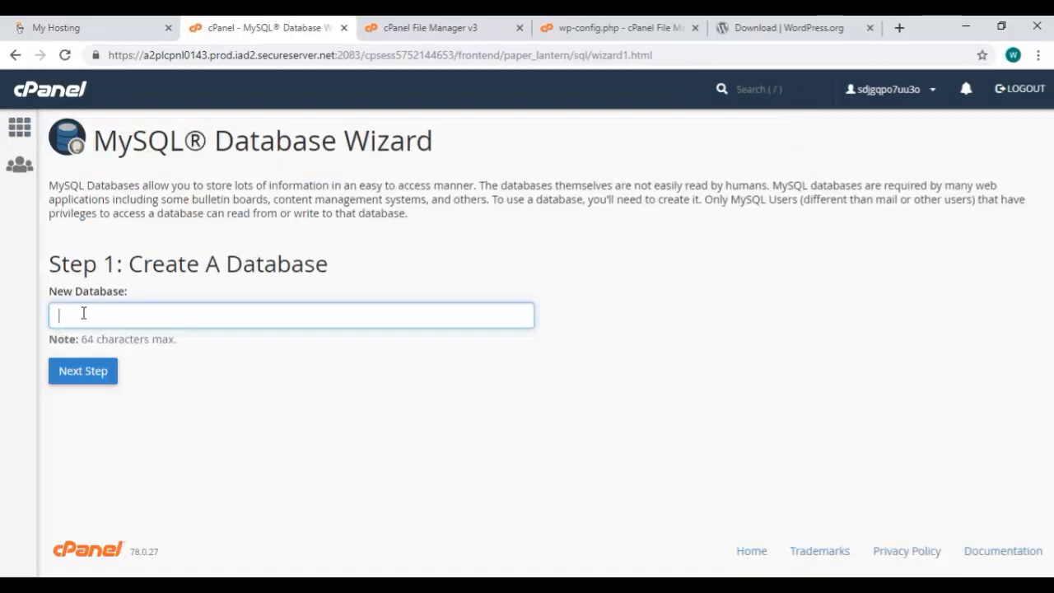
pyautogui.write('w')
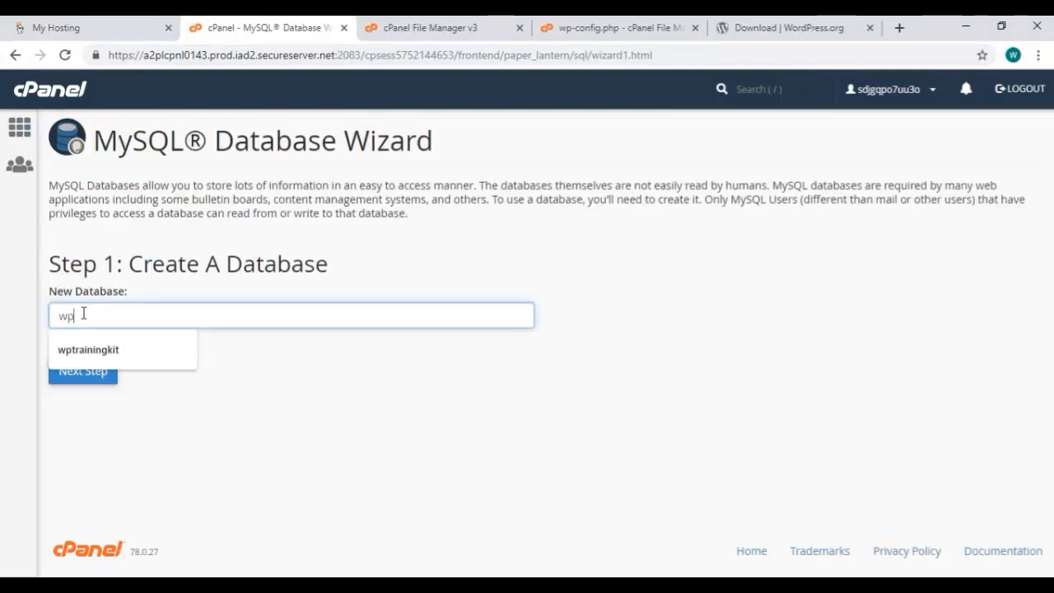
pyautogui.write('p')
pyautogui.press('Down')
pyautogui.click(185, 359)
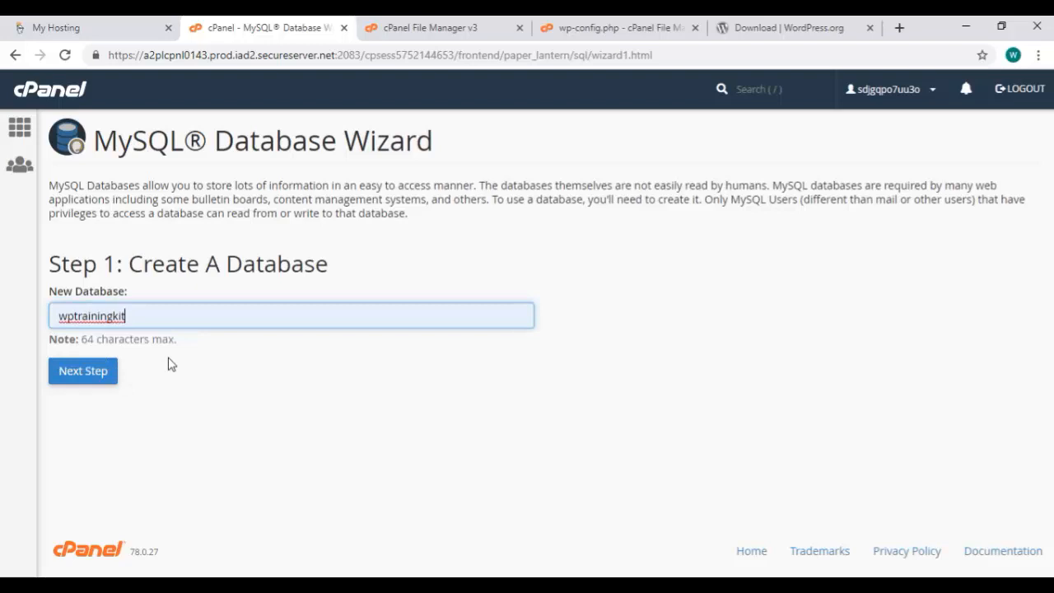
pyautogui.click(76, 377)
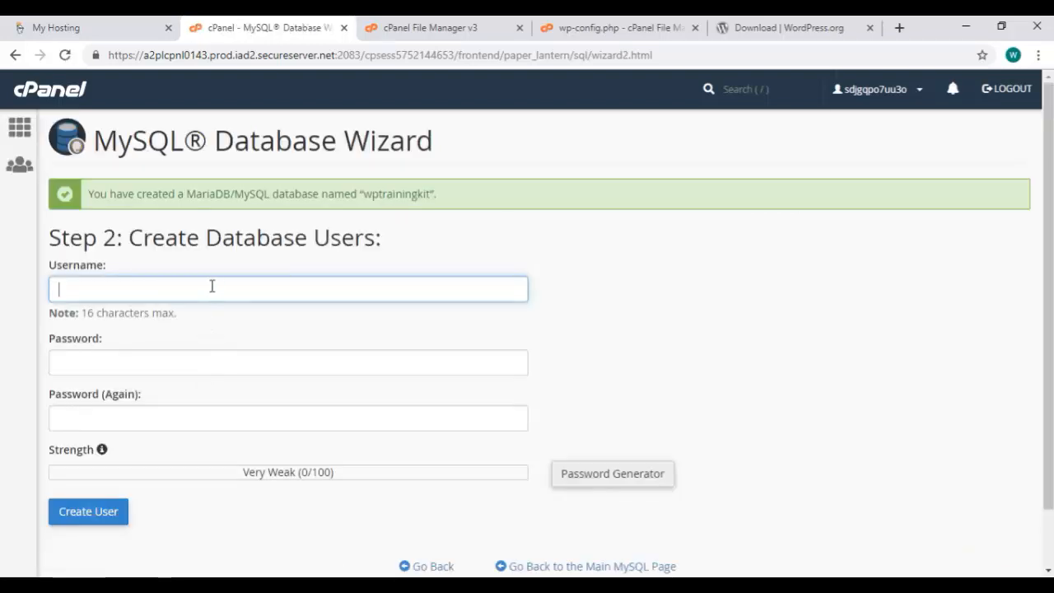
# Create database user wptrainingkit and set its password, entered twice
pyautogui.write('wp')
pyautogui.press('Down')
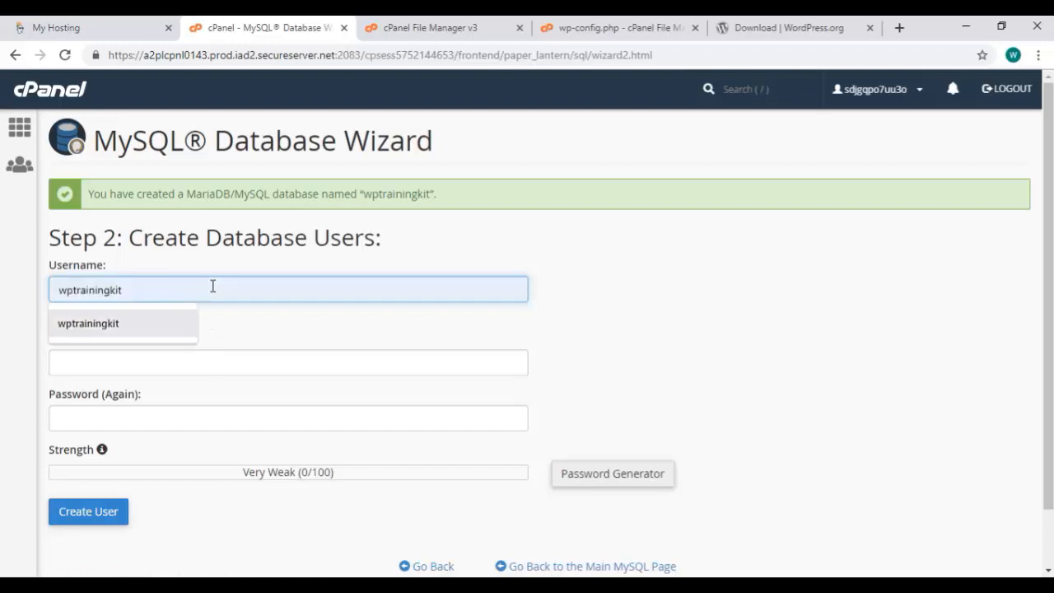
pyautogui.click(107, 329)
pyautogui.click(123, 355)
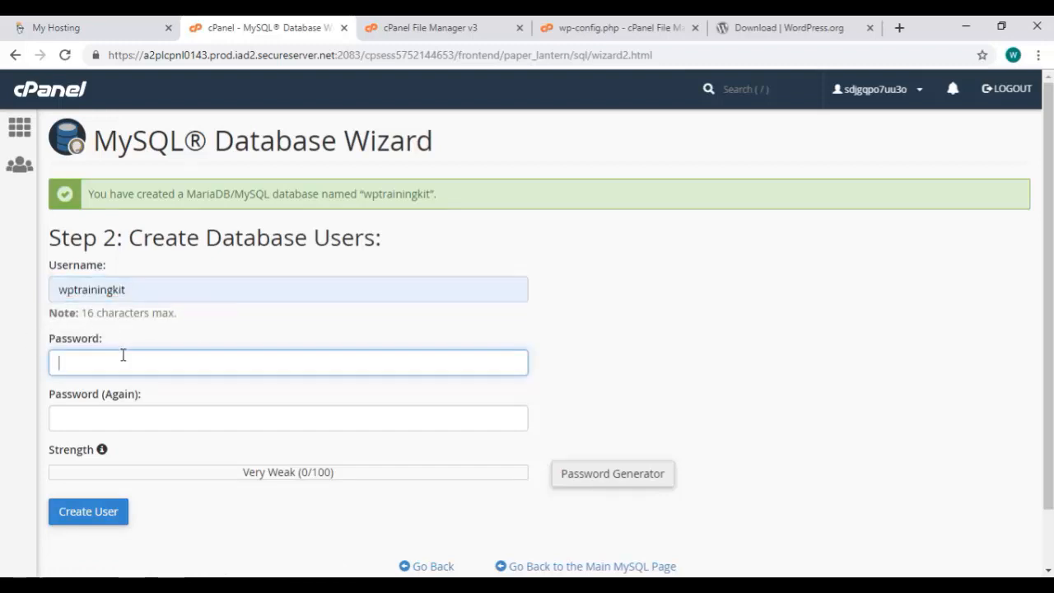
pyautogui.write('•••••')
pyautogui.press('BackSpace')
pyautogui.press('BackSpace')
pyautogui.press('BackSpace')
pyautogui.write('••••••')
pyautogui.press('BackSpace')
pyautogui.press('BackSpace')
pyautogui.press('BackSpace')
pyautogui.press('BackSpace')
pyautogui.write('••••••••••••')
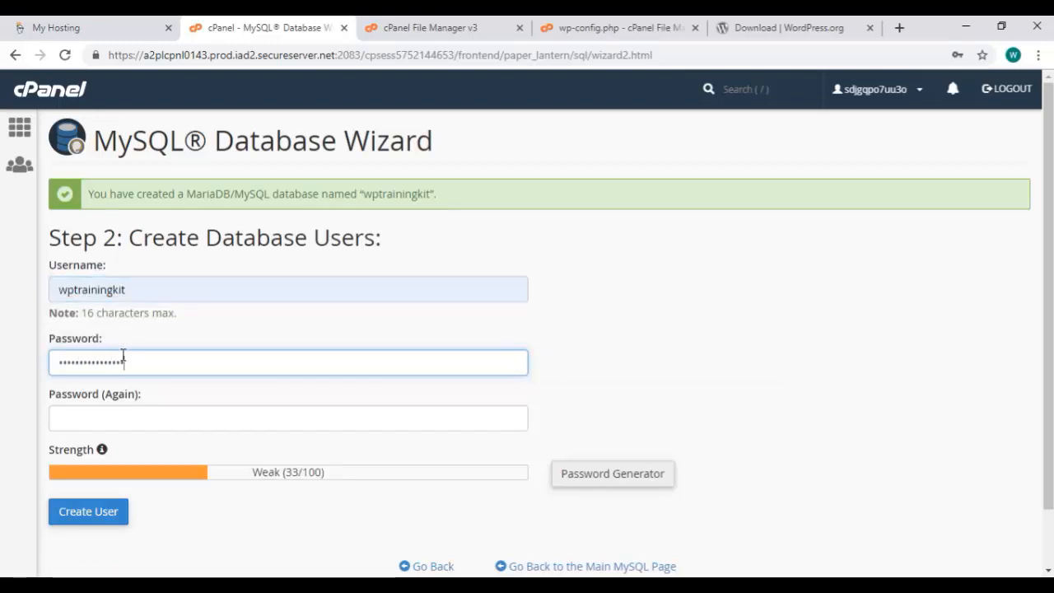
pyautogui.press('Tab')
pyautogui.write('••••••••••••••••')
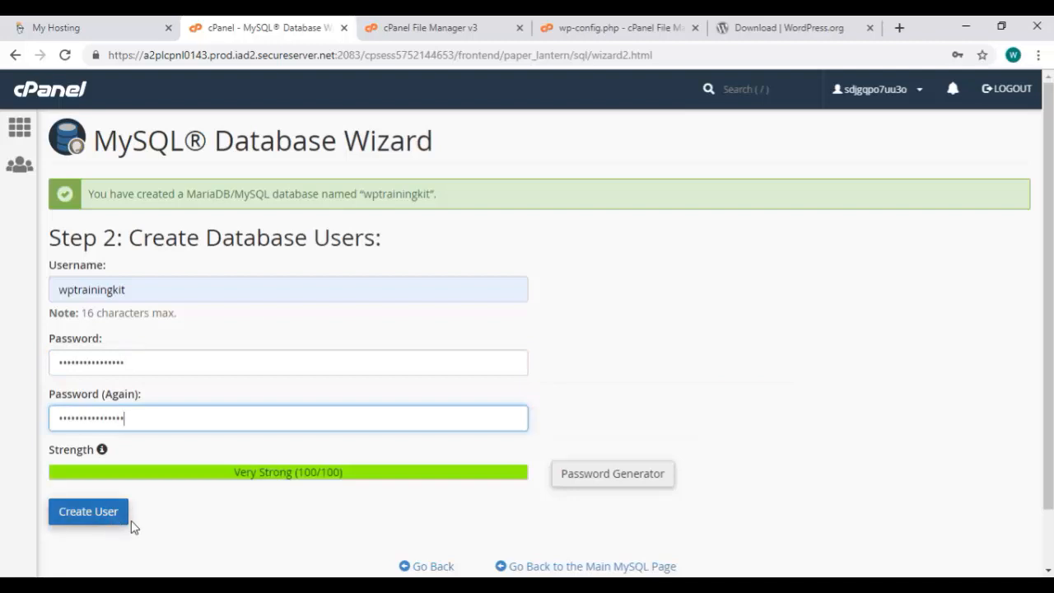
pyautogui.click(122, 522)
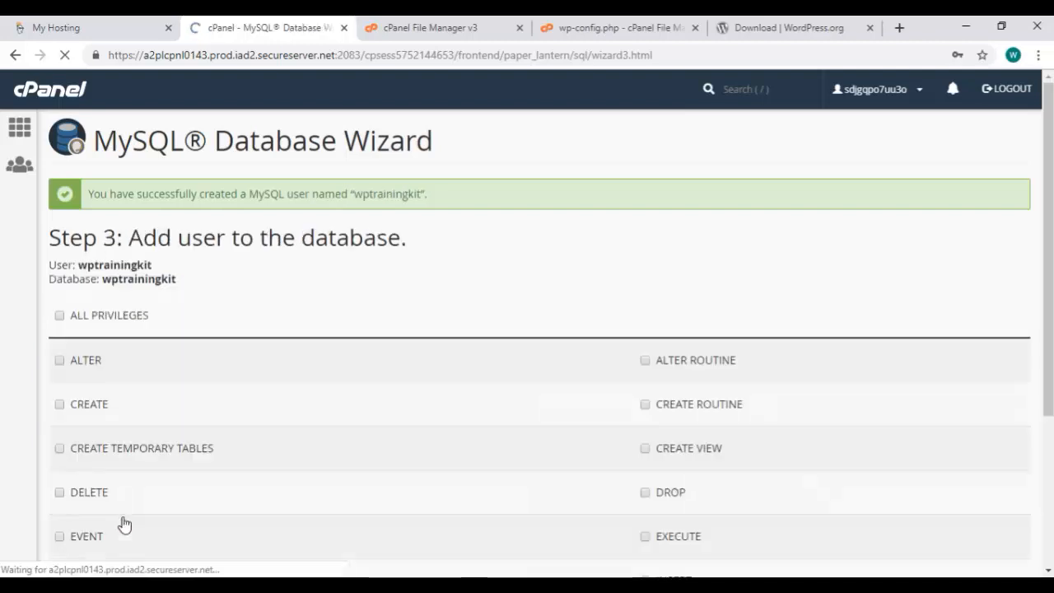
# Give user wptrainingkit ALL PRIVILEGES on database wptrainingkit, then return to the wp-config.php editor
pyautogui.click(59, 318)
pyautogui.scroll(-1, 123, 321)
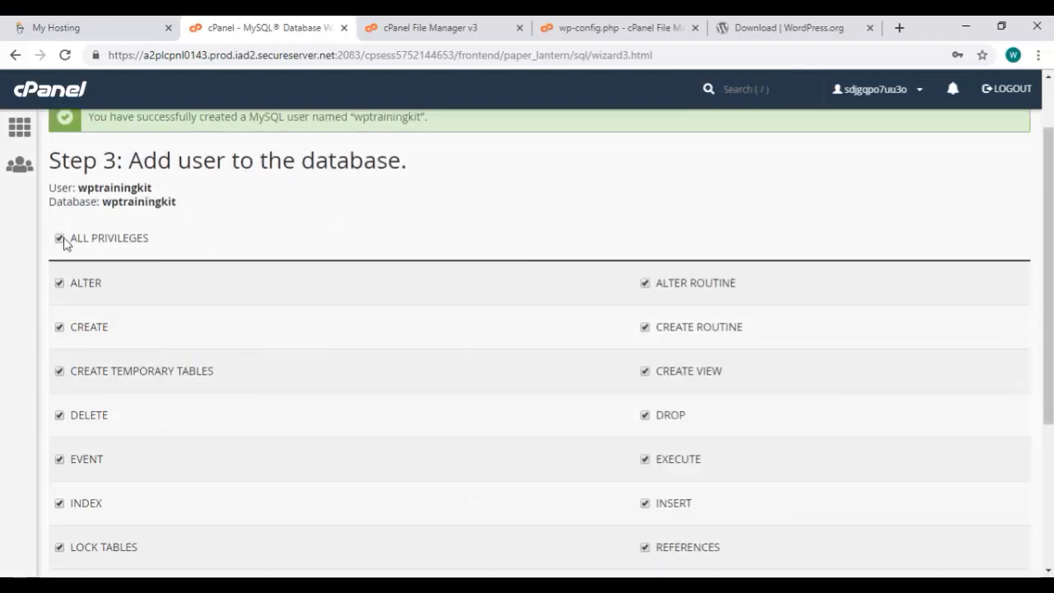
pyautogui.scroll(-3, 239, 247)
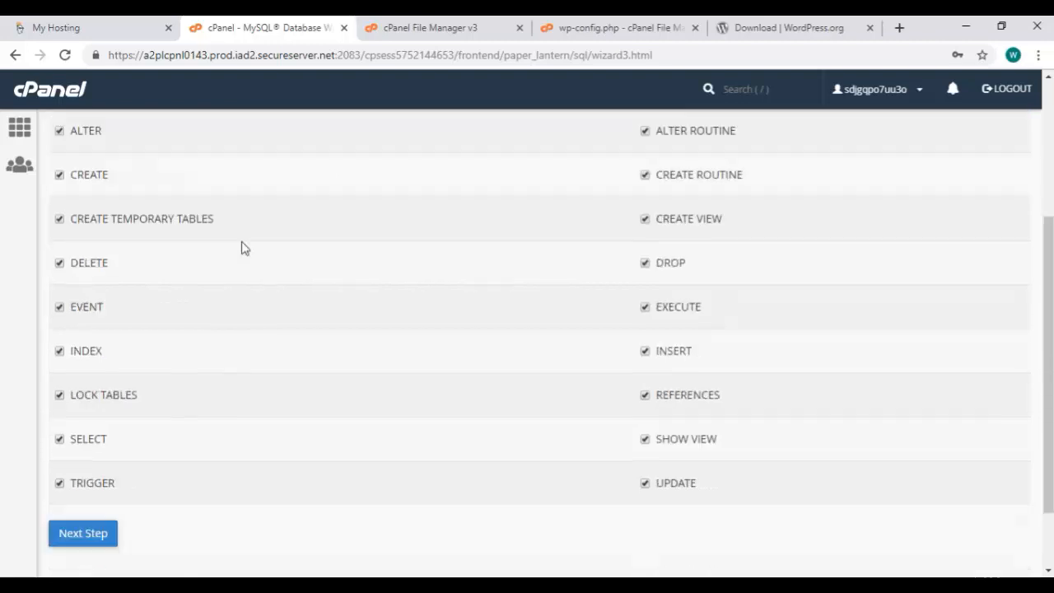
pyautogui.click(115, 452)
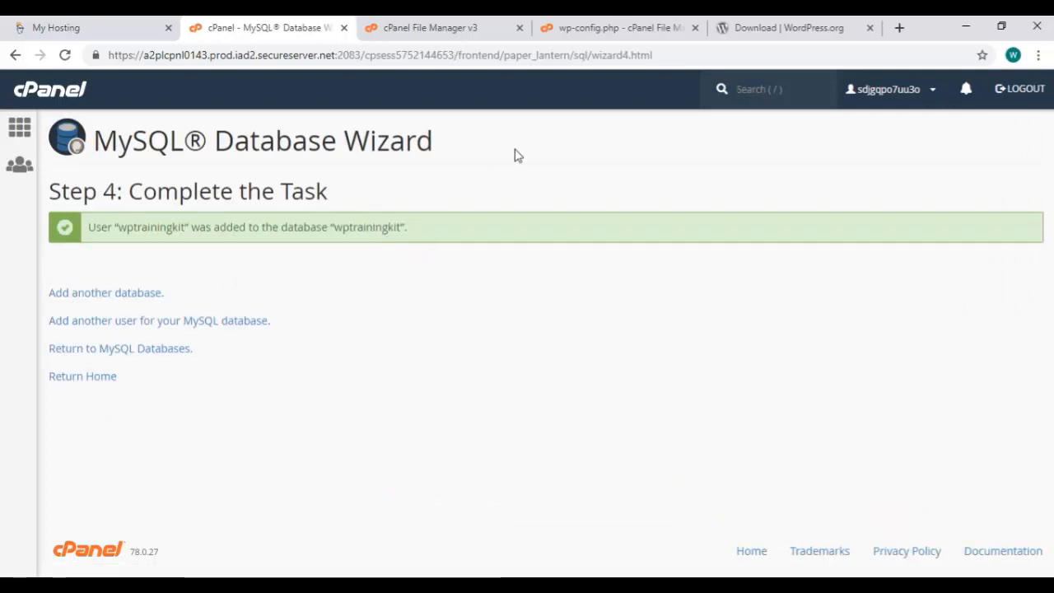
pyautogui.click(619, 27)
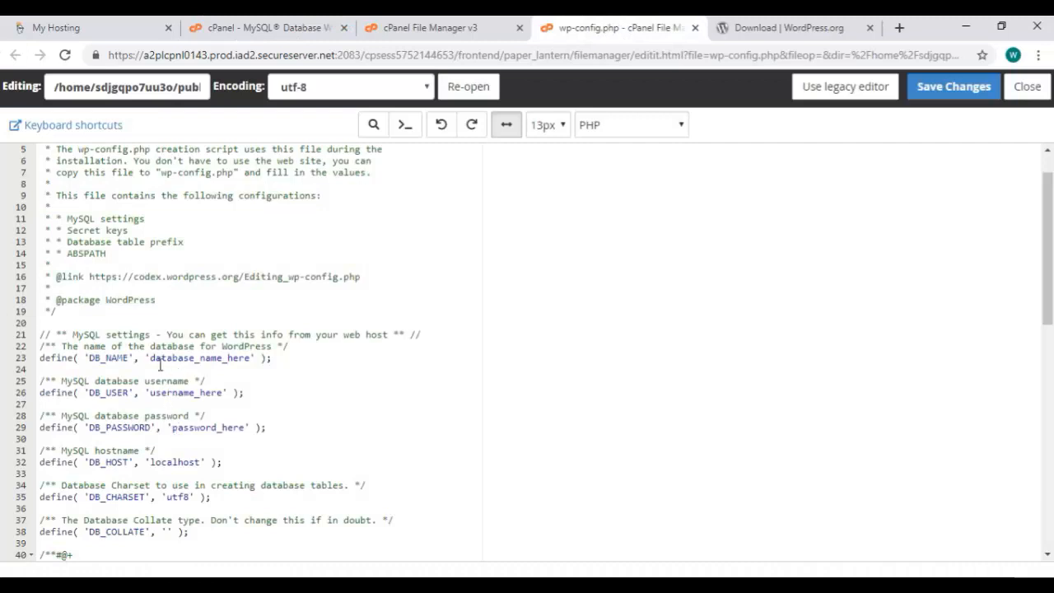
# Set database name and user wptrainingkit and the database password in wp-config.php, then save it
pyautogui.moveTo(250, 357); pyautogui.dragTo(149, 362)
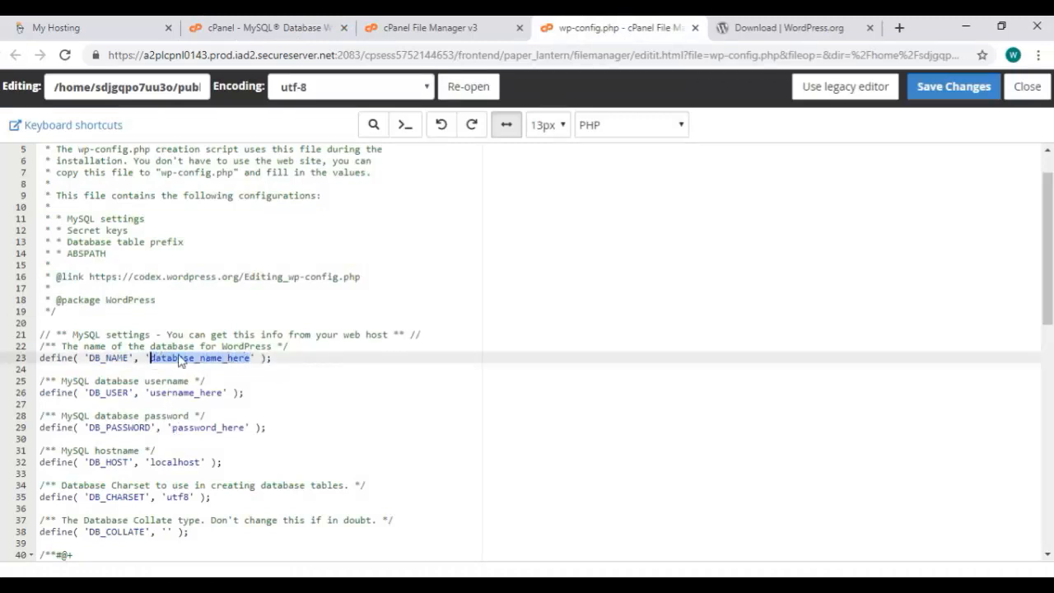
pyautogui.write('wptrainingki')
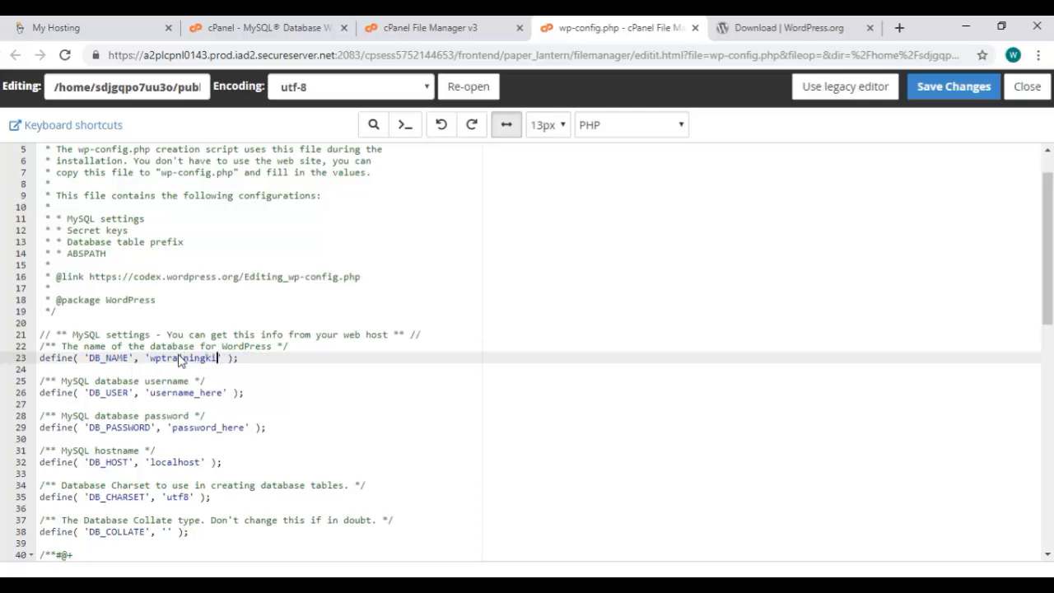
pyautogui.doubleClick(175, 393)
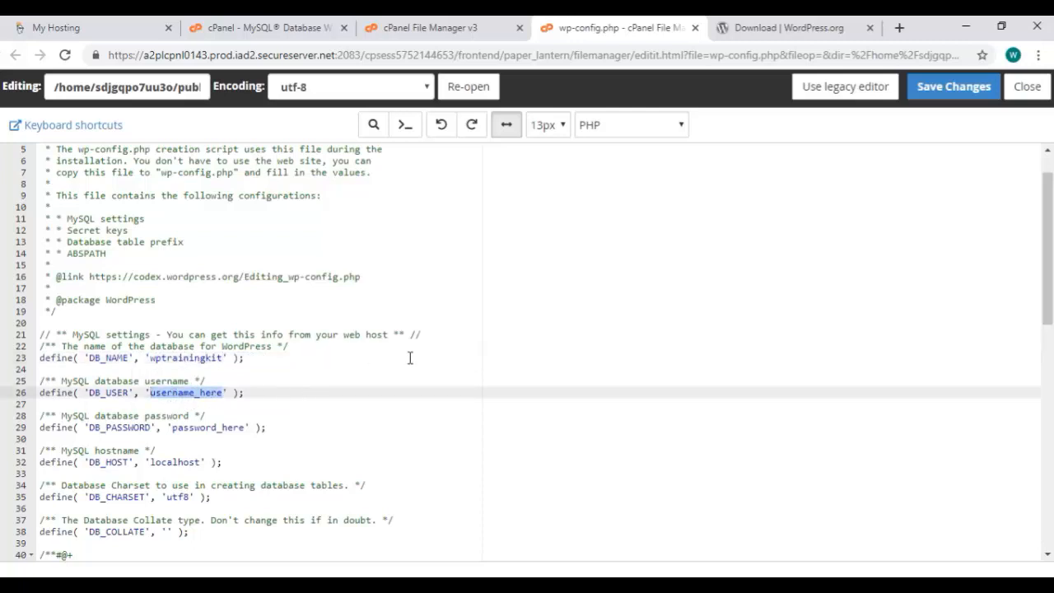
pyautogui.write('wptrainingkit')
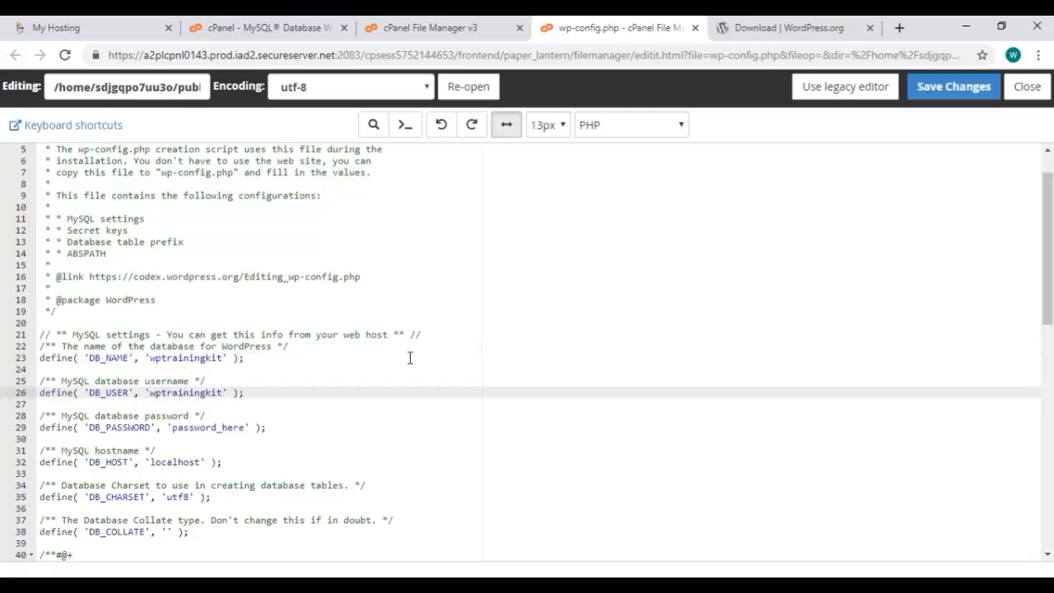
pyautogui.doubleClick(234, 428)
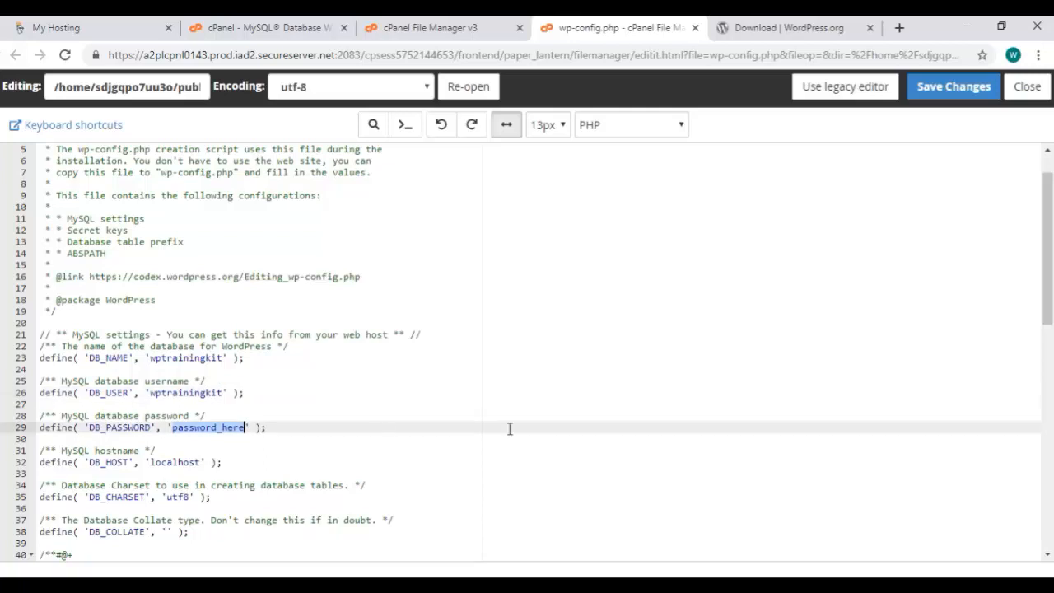
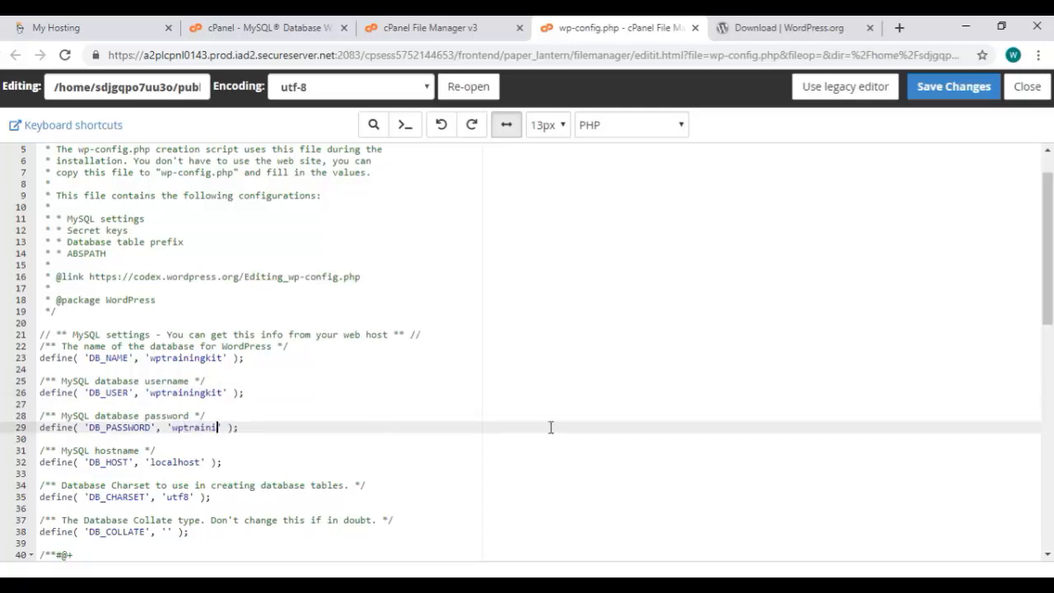
pyautogui.click(951, 93)
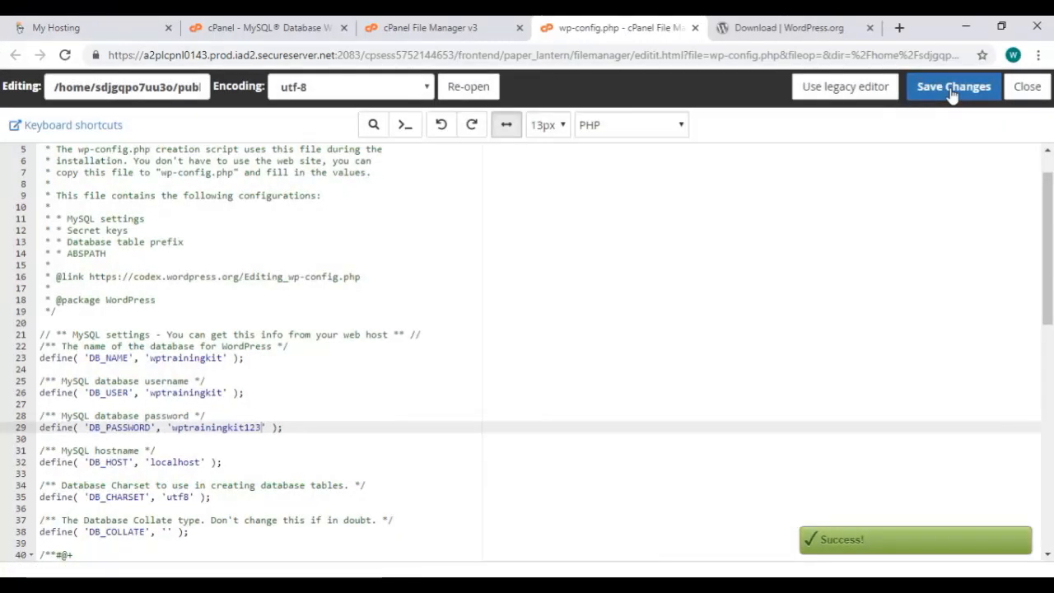
pyautogui.click(752, 34)
# Load wptrainingkit.com/wp-admin and continue the installer with English (United States)
pyautogui.click(512, 52)
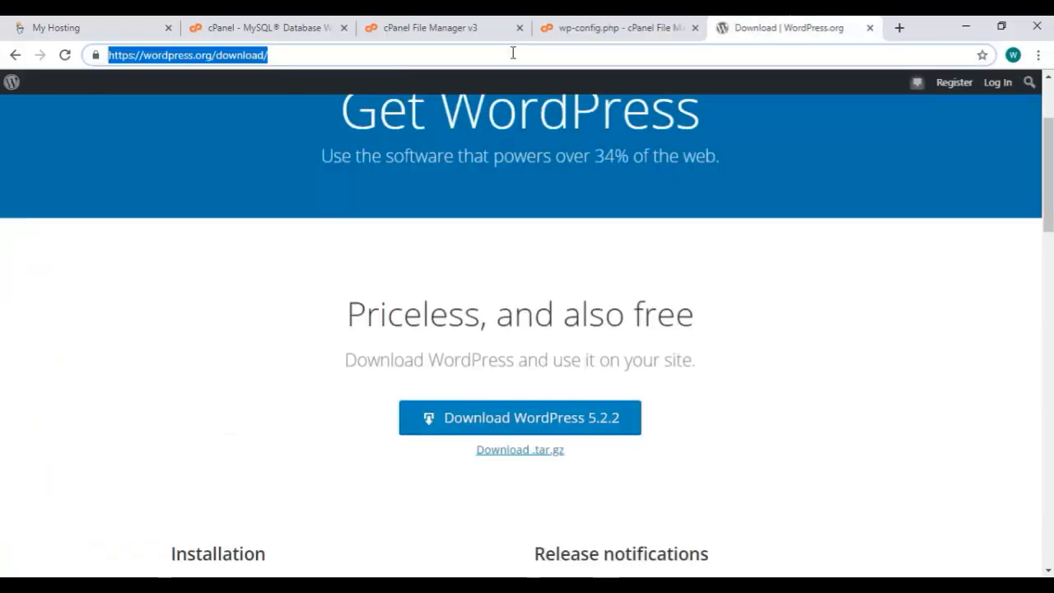
pyautogui.write('wptraining')
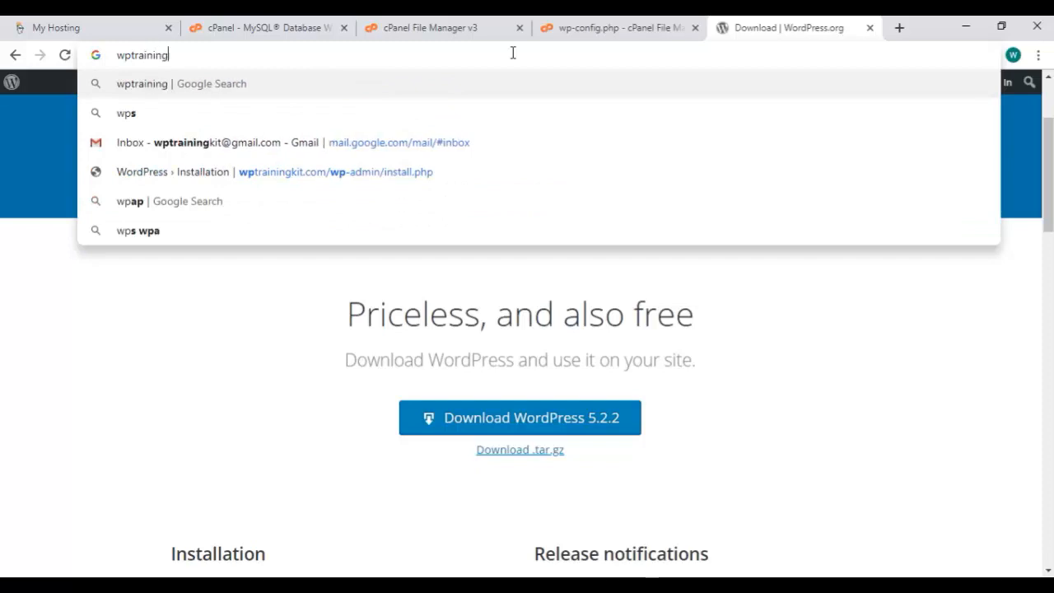
pyautogui.write('kit.com/')
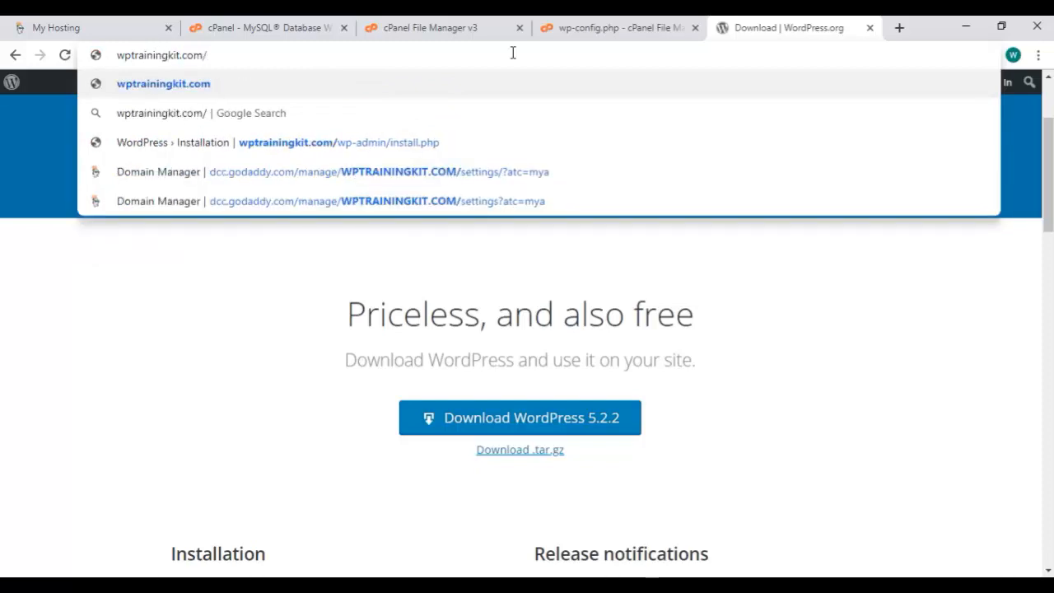
pyautogui.write('wp-adm')
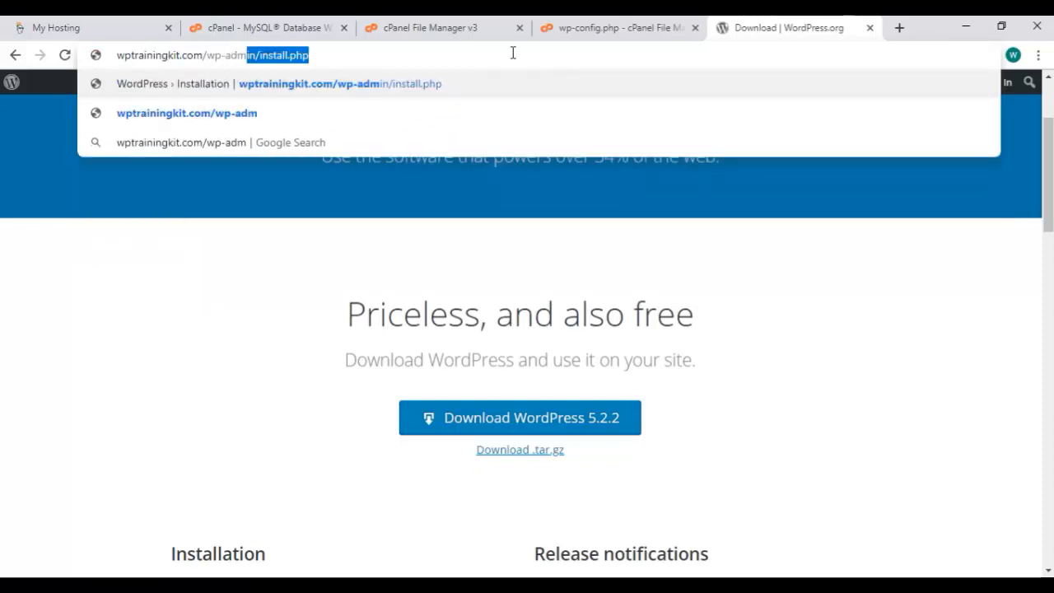
pyautogui.write('in')
pyautogui.press('Return')
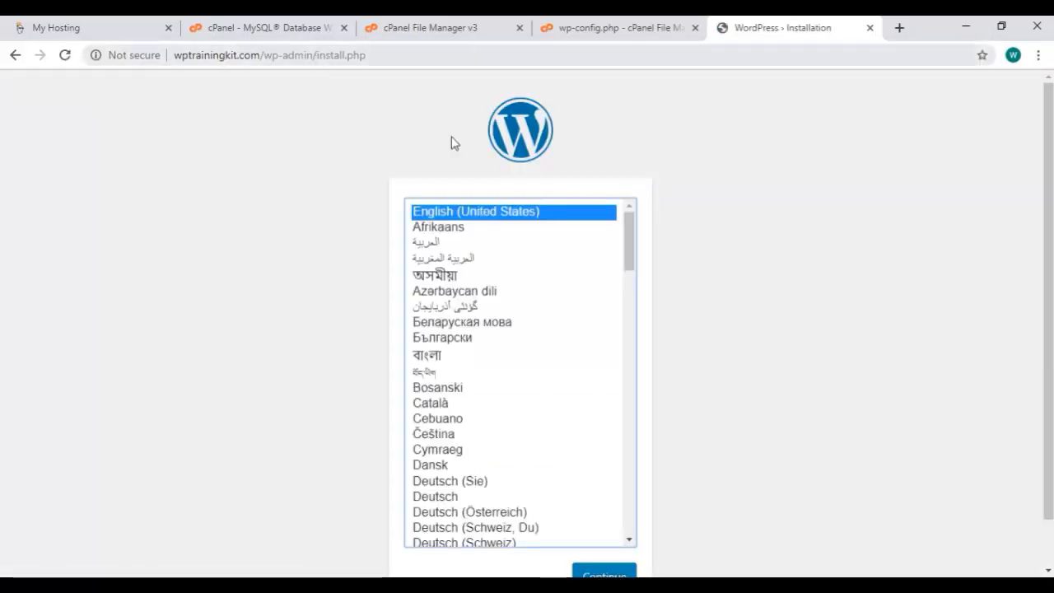
pyautogui.scroll(-12, 510, 340)
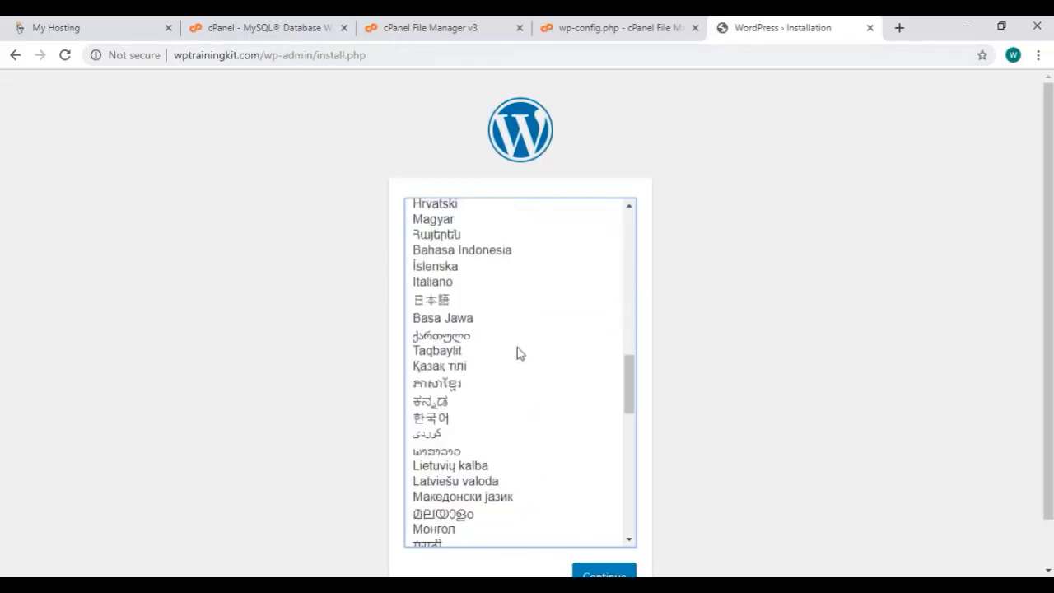
pyautogui.scroll(-14, 519, 352)
pyautogui.scroll(20, 519, 353)
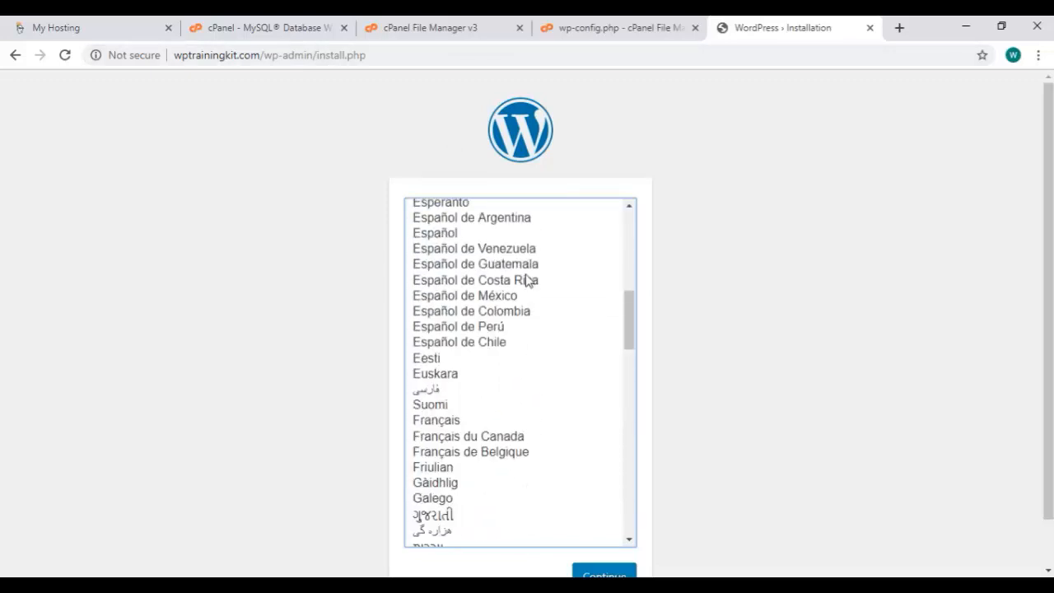
pyautogui.scroll(10, 519, 273)
pyautogui.scroll(-1, 889, 286)
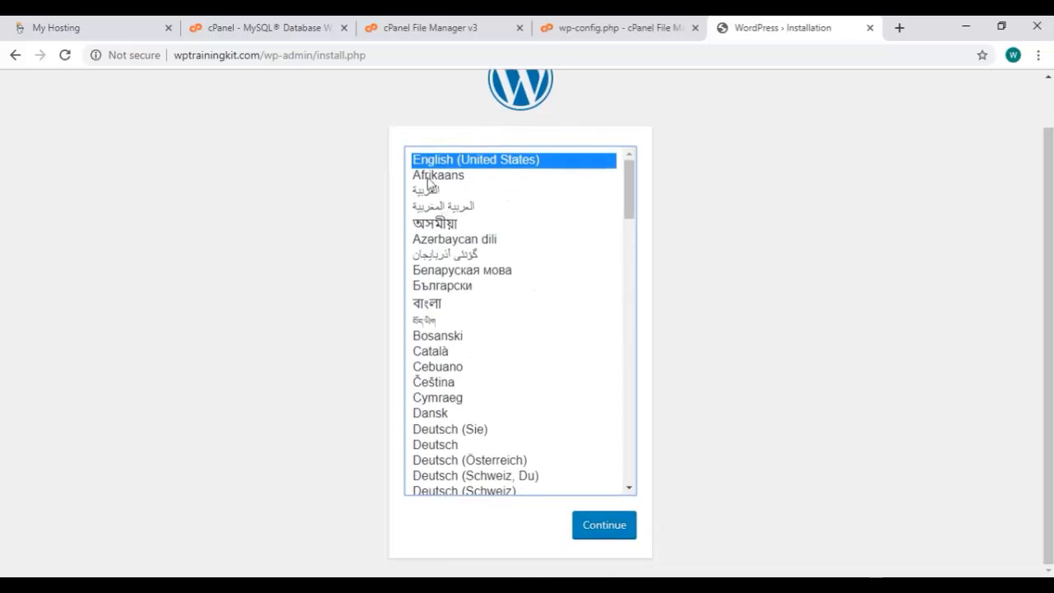
pyautogui.click(613, 533)
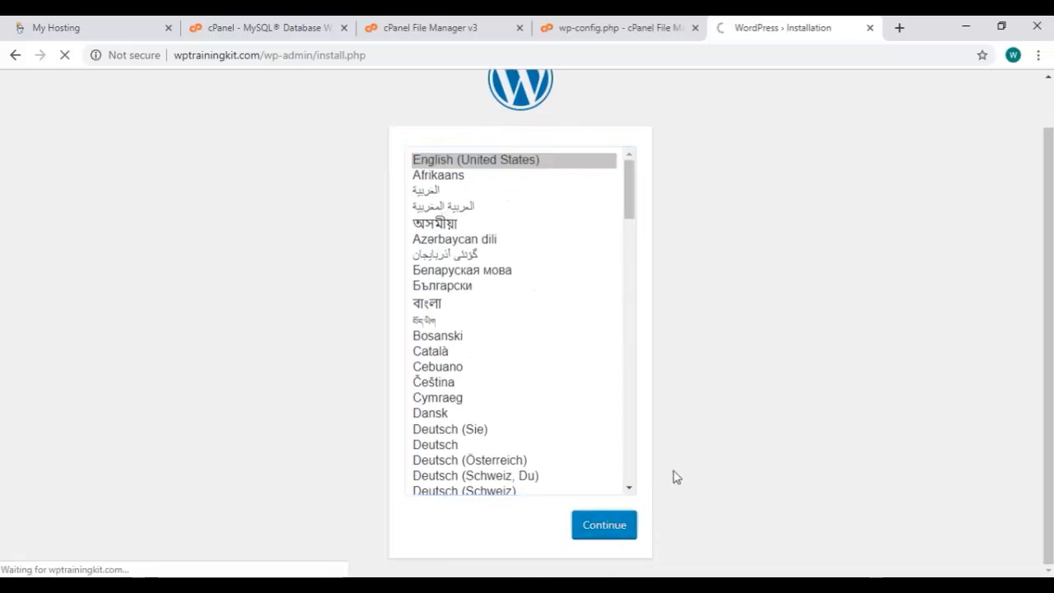
# Enter the site title 'WpTrainingKit.com' and the username 'adminwptrainingkit' on the install form
pyautogui.scroll(-1, 483, 360)
pyautogui.click(429, 307)
pyautogui.write('Wp')
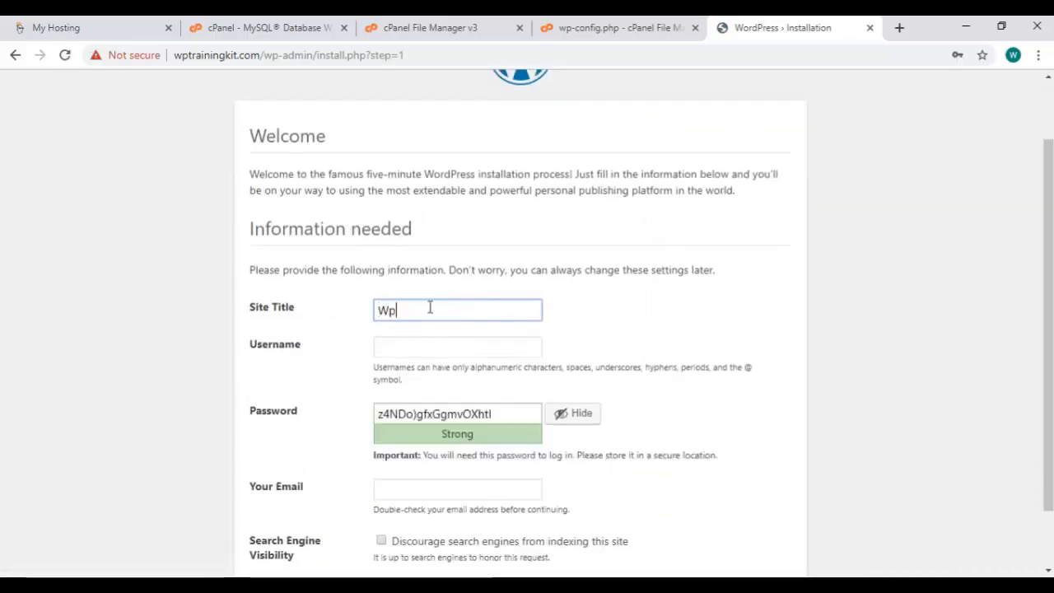
pyautogui.write('TrainingKit.com')
pyautogui.click(453, 346)
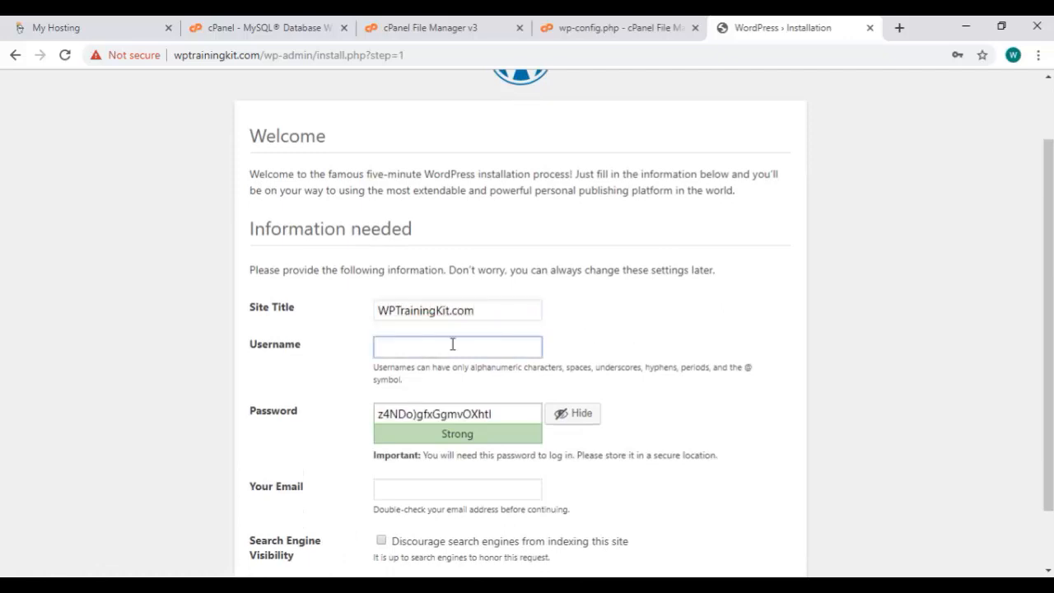
pyautogui.write('adminwptrainingkit')
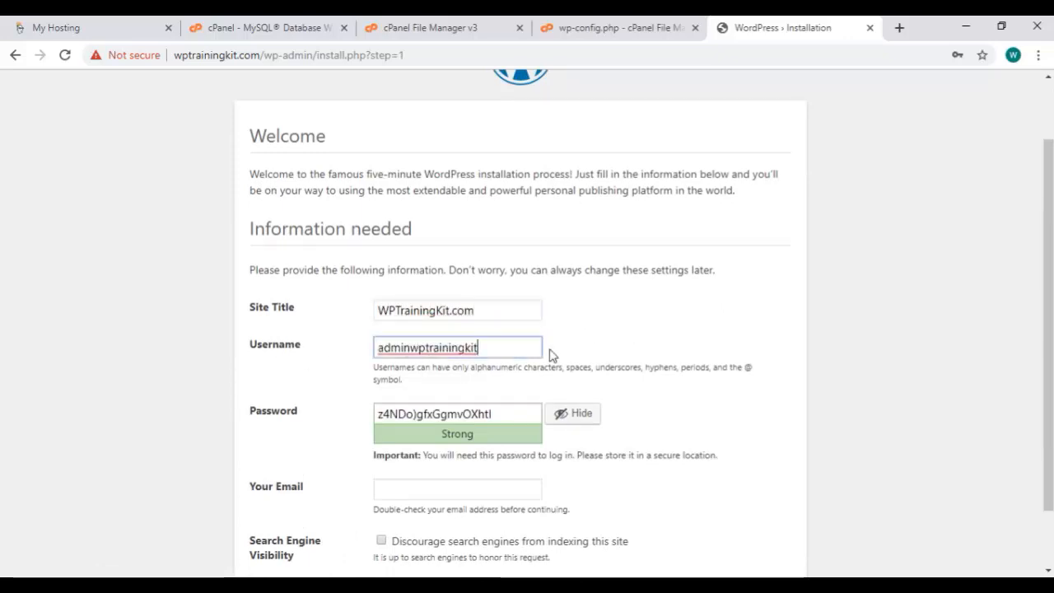
# Replace the generated password with the admin password, enter the admin e-mail, and install WordPress
pyautogui.scroll(-1, 551, 354)
pyautogui.tripleClick(508, 341)
pyautogui.press('BackSpace')
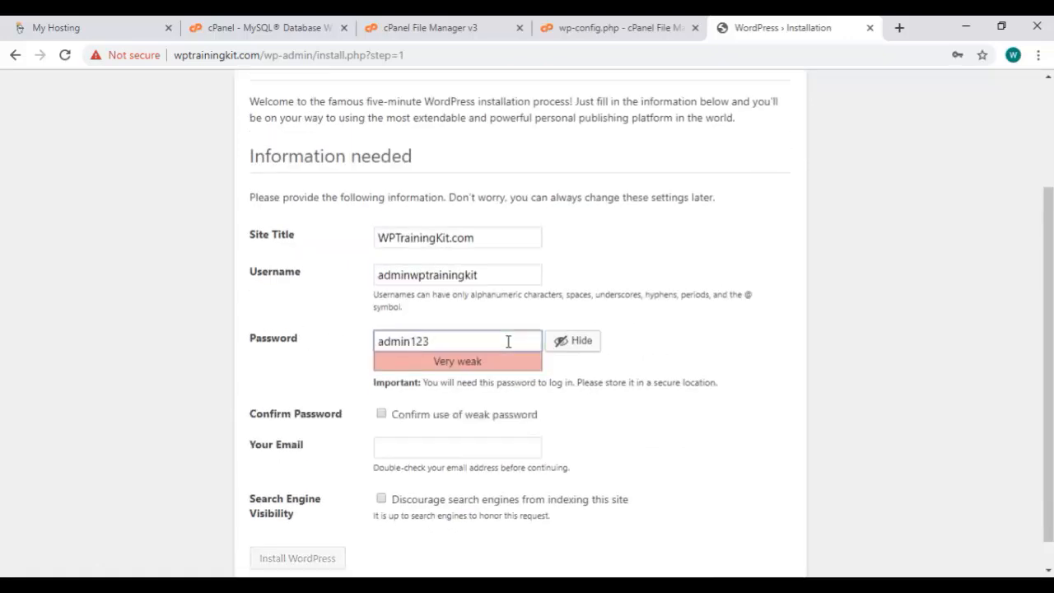
pyautogui.click(408, 411)
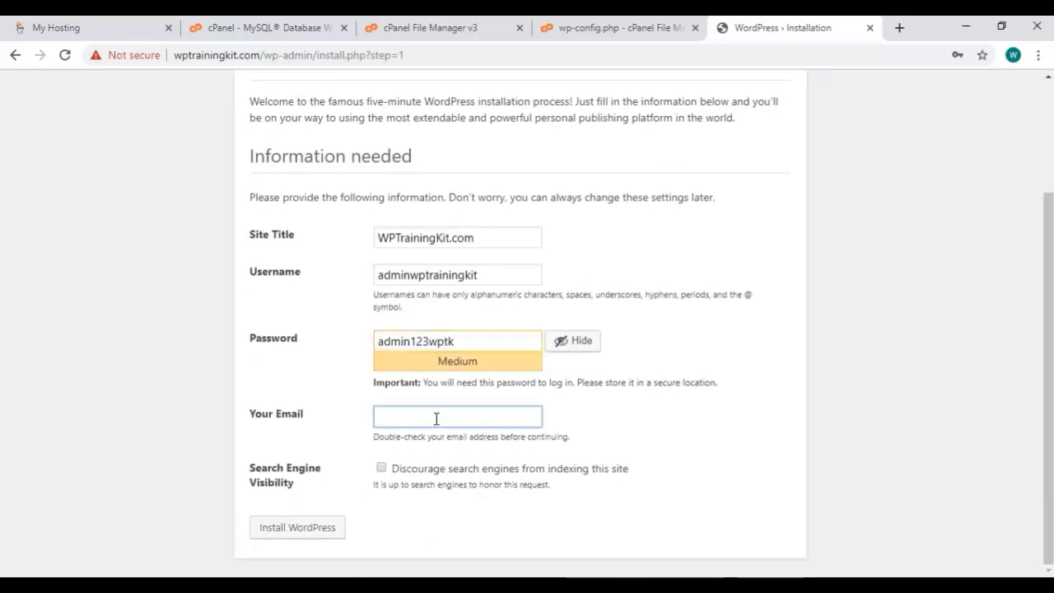
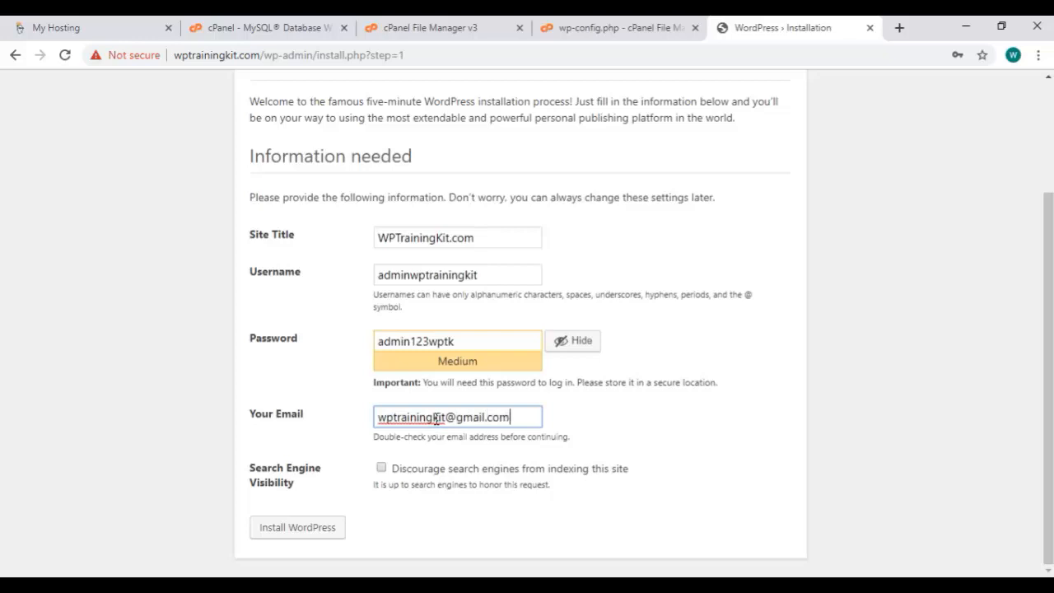
pyautogui.click(337, 535)
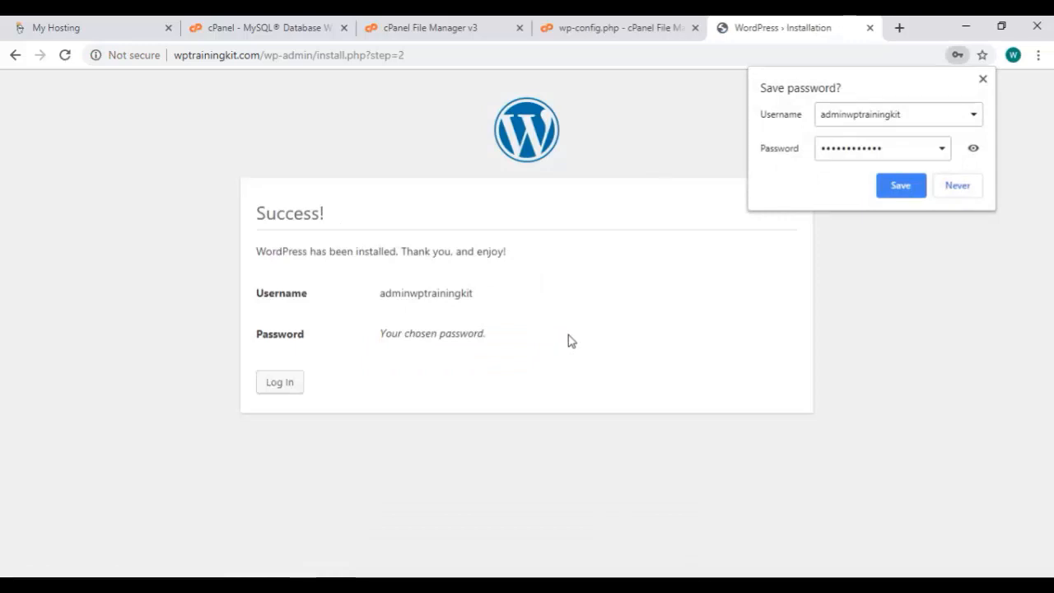
# Log in as adminwptrainingkit with Remember Me ticked, and dismiss Chrome's save-password prompt
pyautogui.click(299, 391)
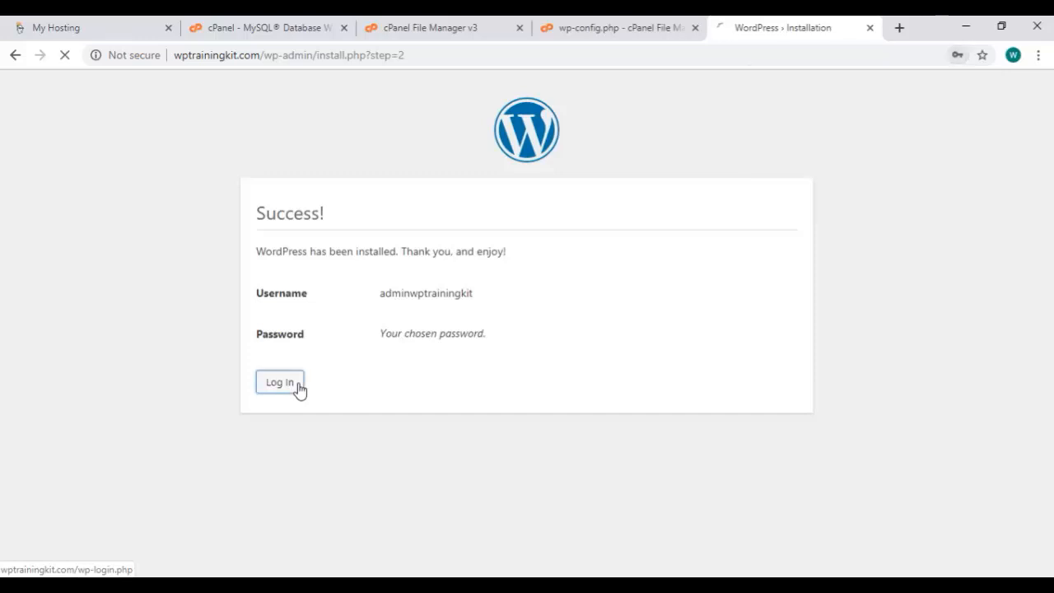
pyautogui.write('adminwptrainingkit')
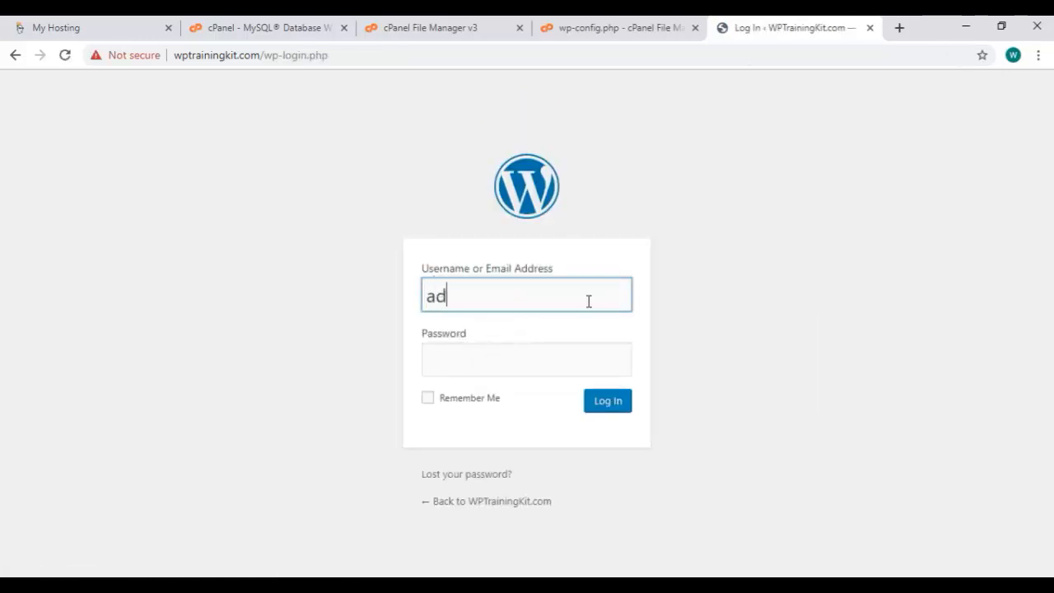
pyautogui.press('Tab')
pyautogui.write('•••••••••')
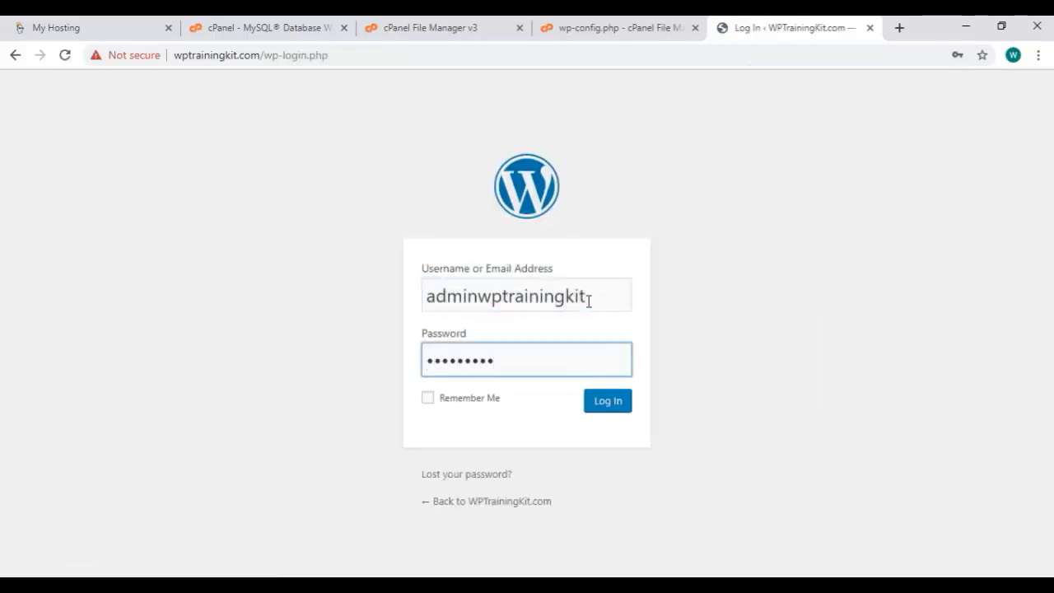
pyautogui.write('•••')
pyautogui.click(498, 396)
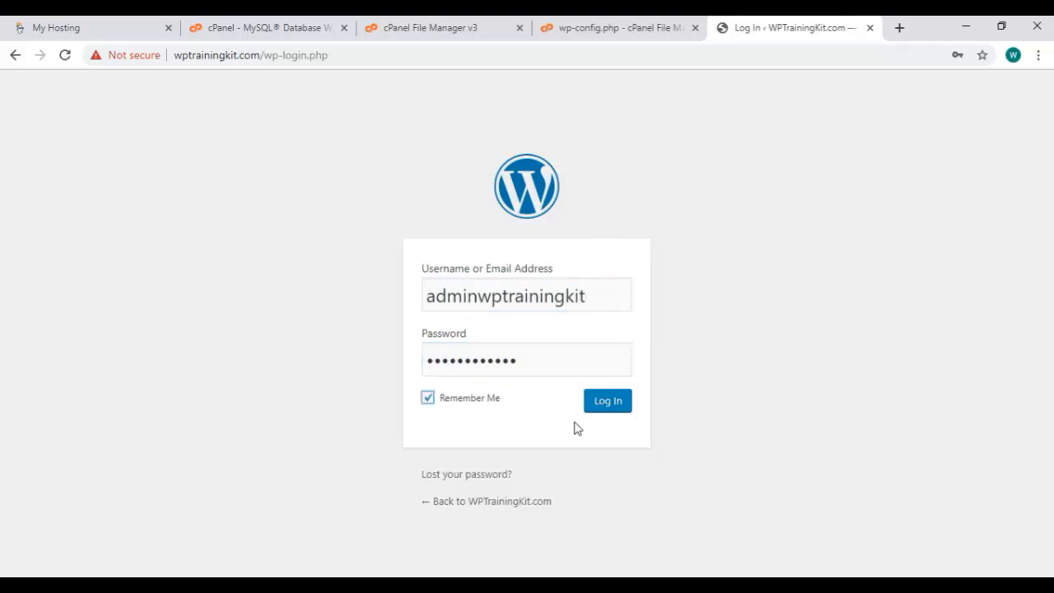
pyautogui.click(625, 405)
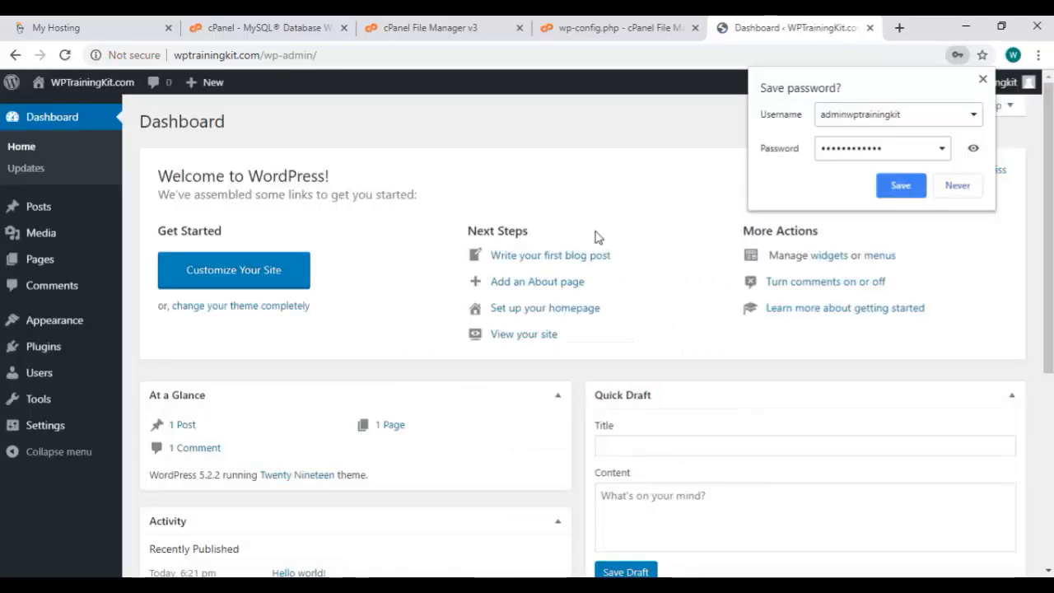
pyautogui.click(428, 257)
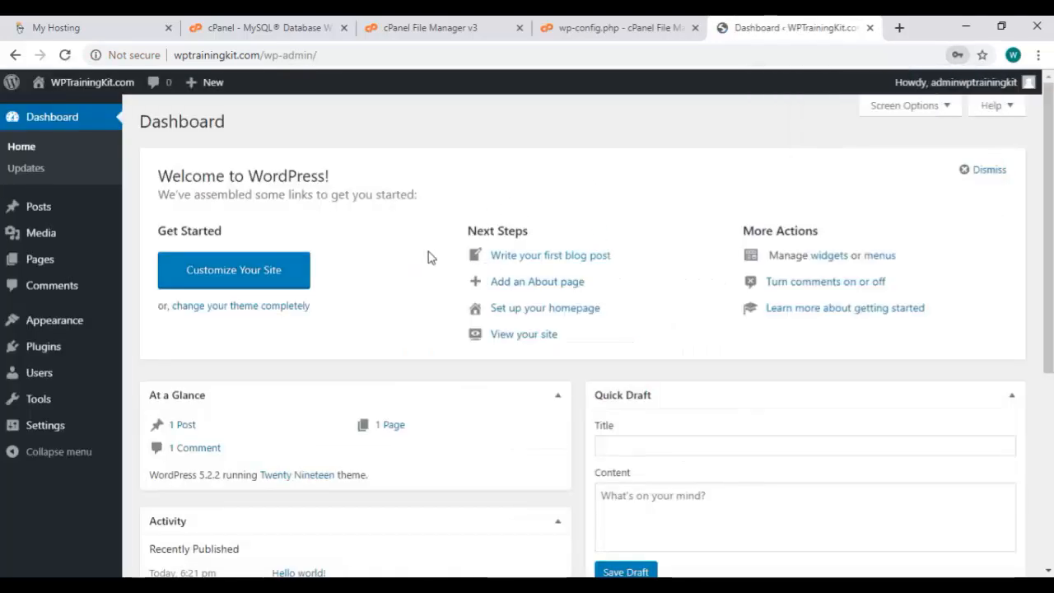